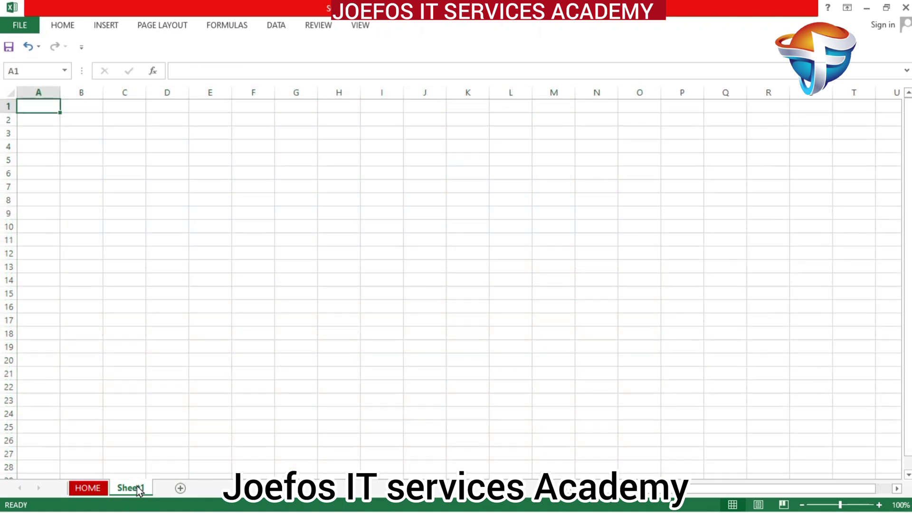
# Rename the Sheet1 tab to ABOUT.
pyautogui.doubleClick(124, 487)
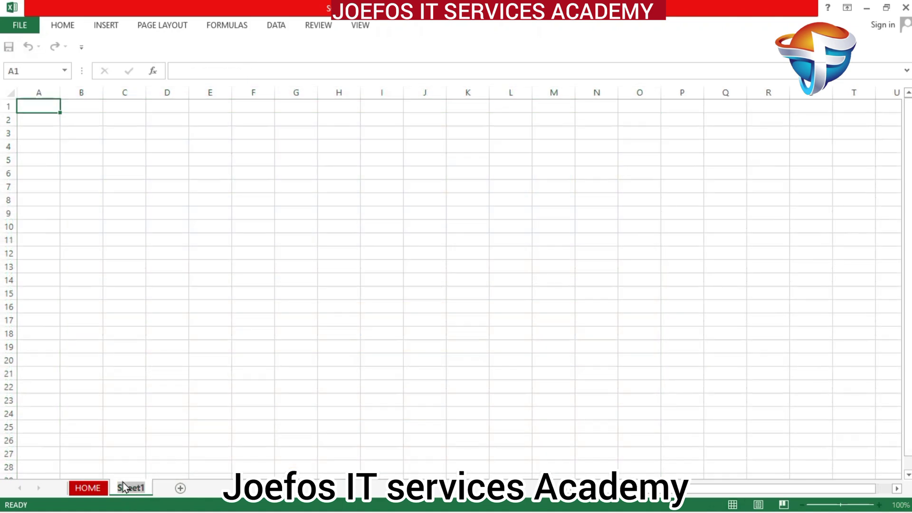
pyautogui.write('A')
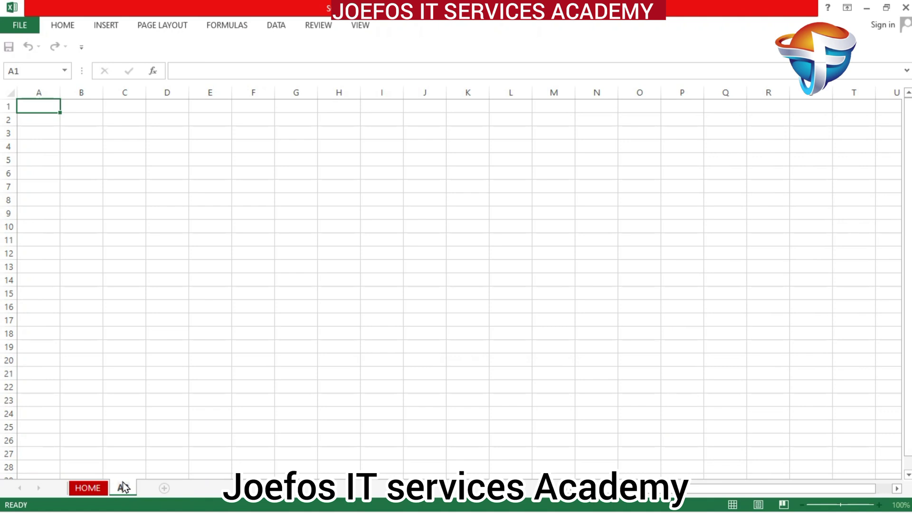
pyautogui.write('BOUT')
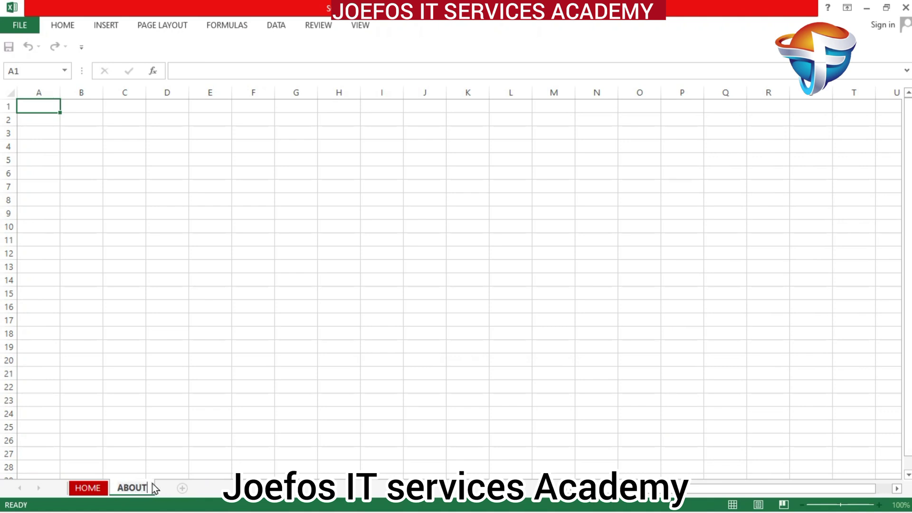
pyautogui.press('Return')
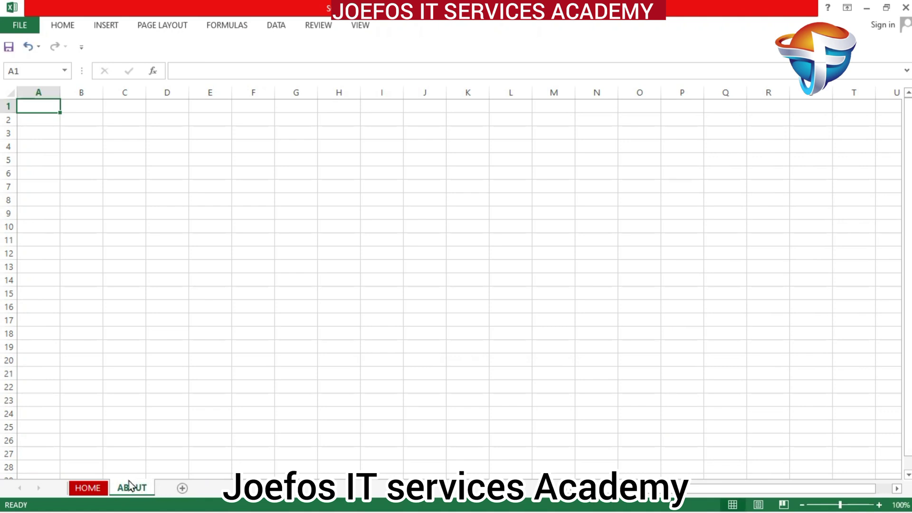
# Give the ABOUT sheet tab a purple tab colour.
pyautogui.rightClick(130, 485)
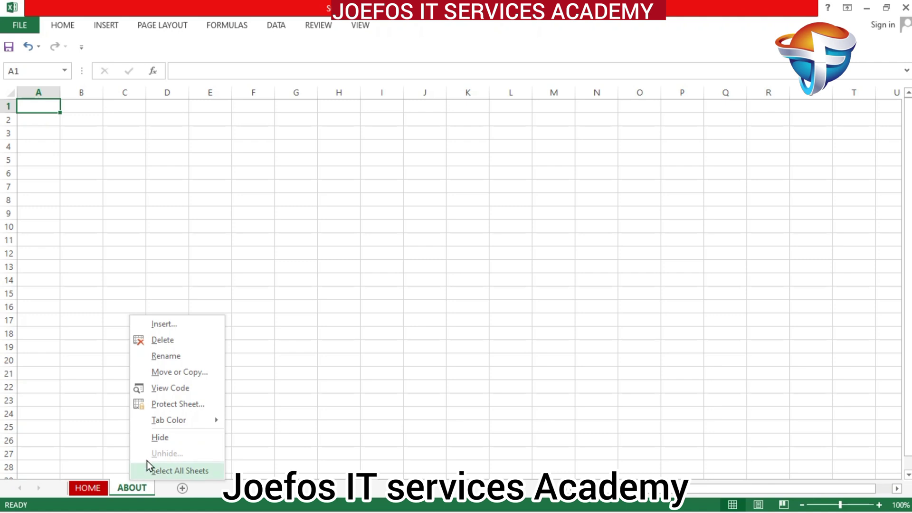
pyautogui.moveTo(195, 421)
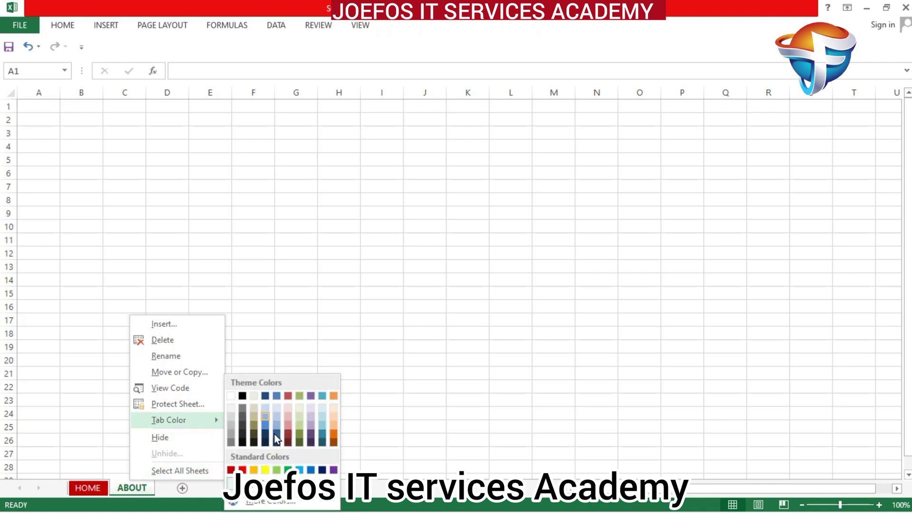
pyautogui.click(333, 470)
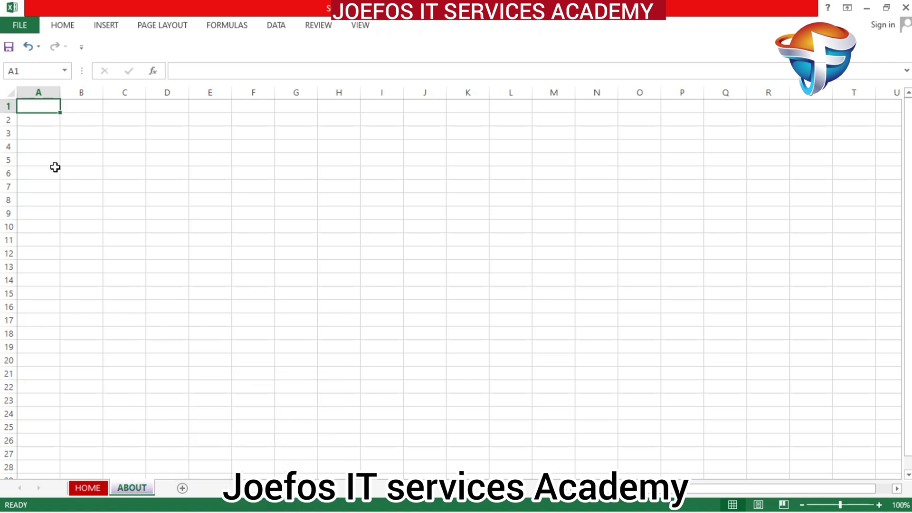
# Hide column A and row 1 so the ABOUT sheet's grid starts at B2.
pyautogui.click(39, 95)
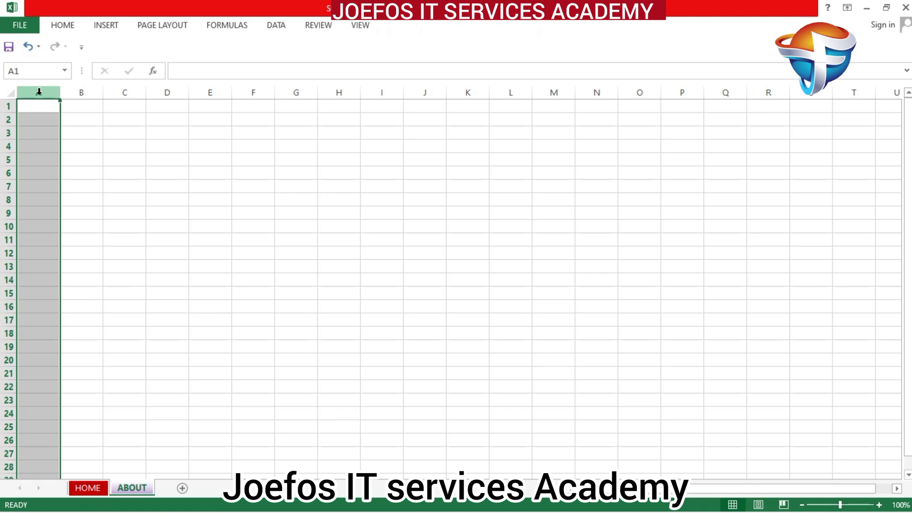
pyautogui.rightClick(39, 91)
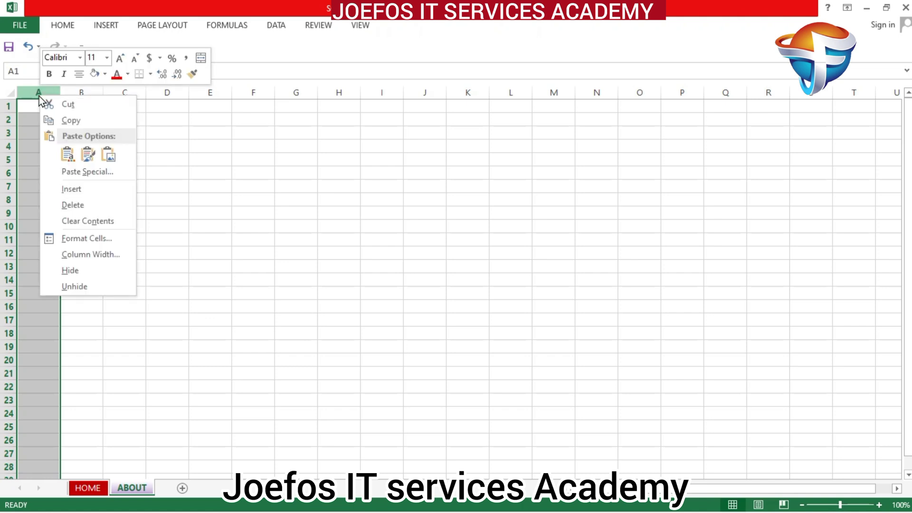
pyautogui.click(86, 273)
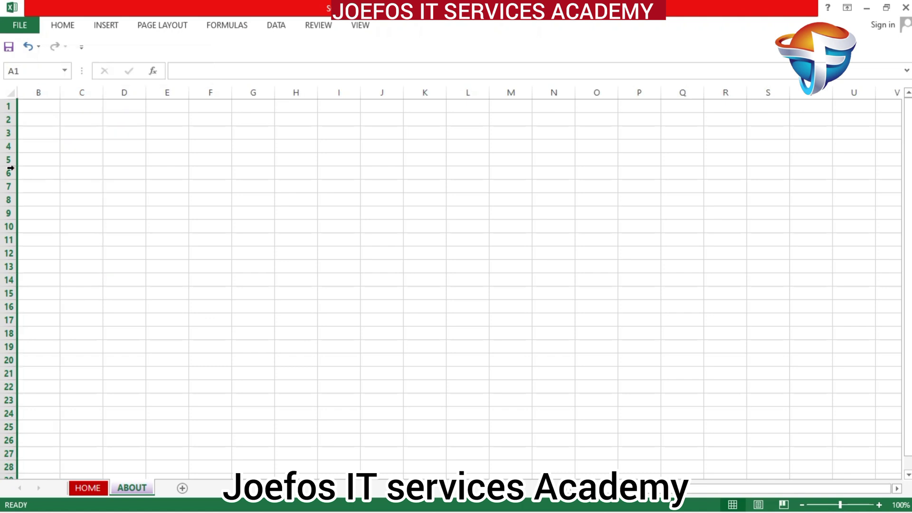
pyautogui.click(5, 107)
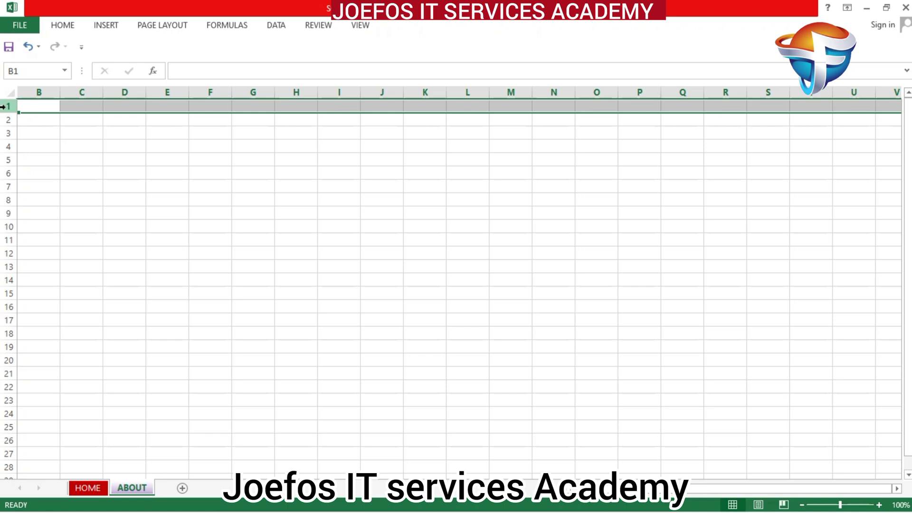
pyautogui.rightClick(4, 107)
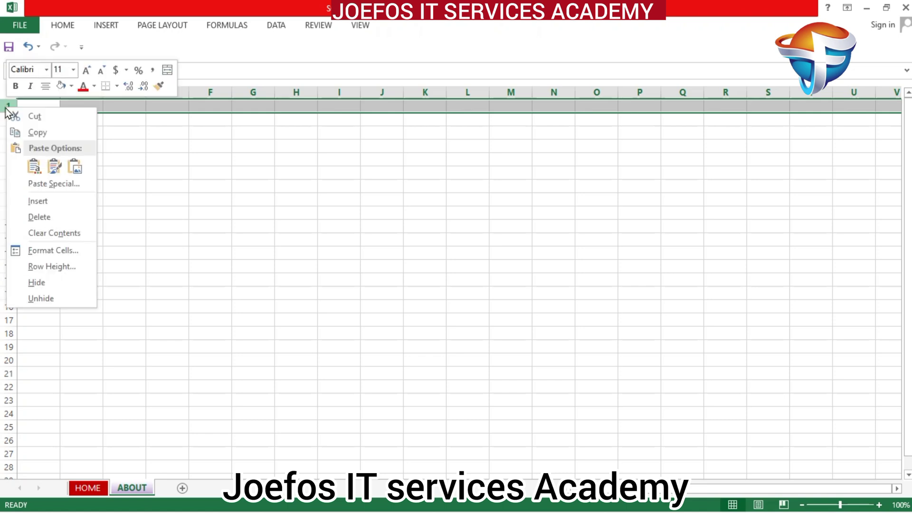
pyautogui.click(50, 285)
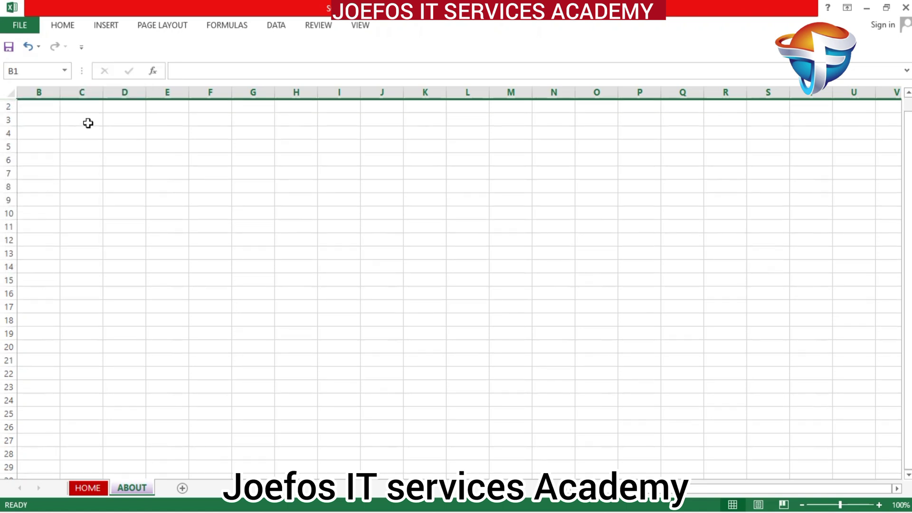
pyautogui.click(83, 107)
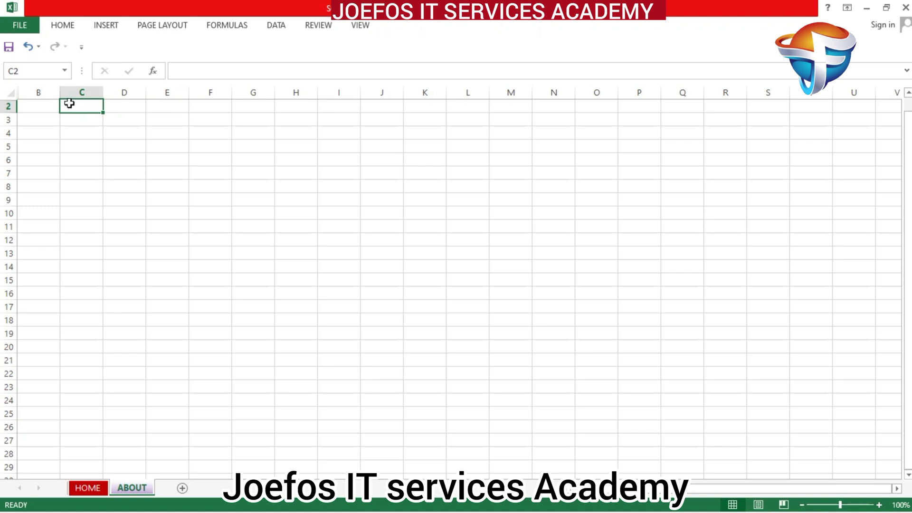
# Fill the range C2:P11 with the orange theme colour as a banner.
pyautogui.moveTo(69, 103); pyautogui.dragTo(660, 224)
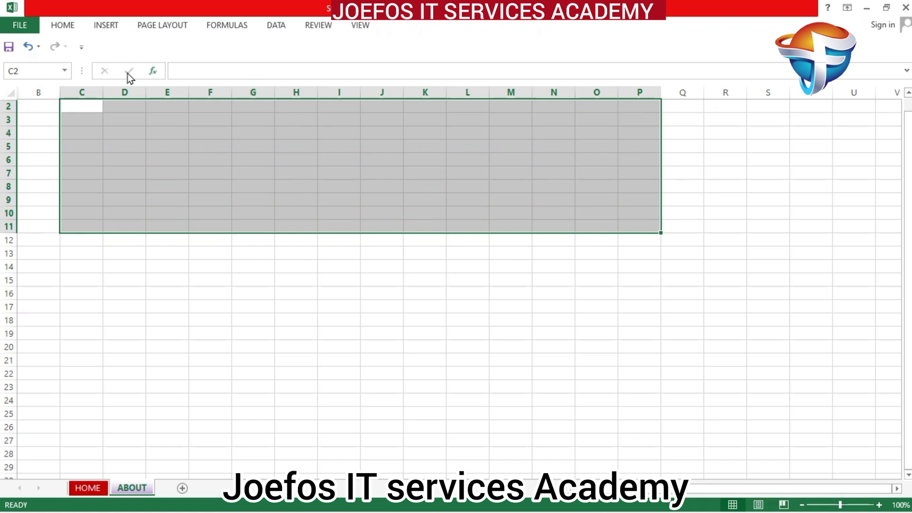
pyautogui.click(62, 25)
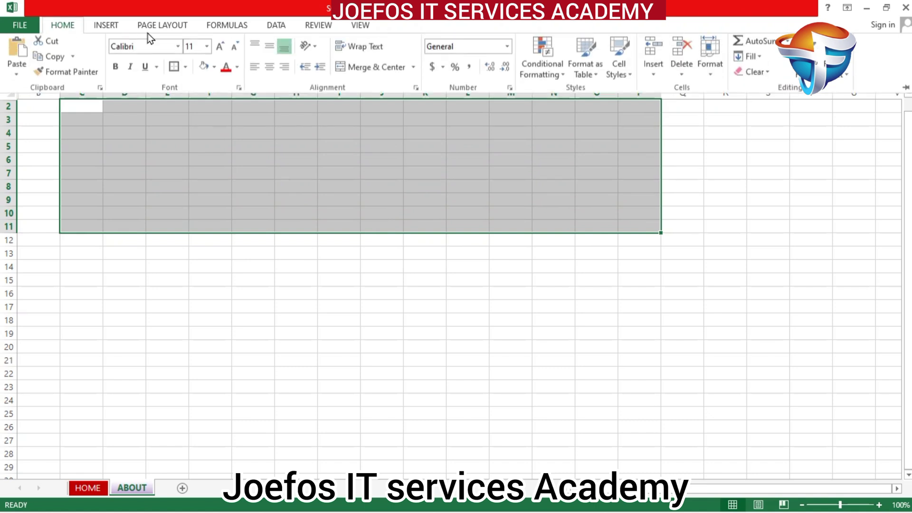
pyautogui.click(238, 70)
pyautogui.click(212, 68)
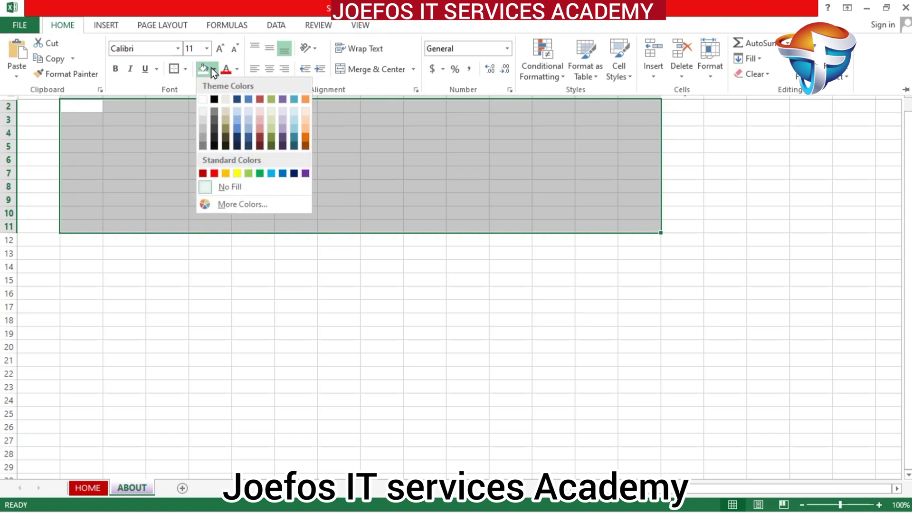
pyautogui.click(305, 99)
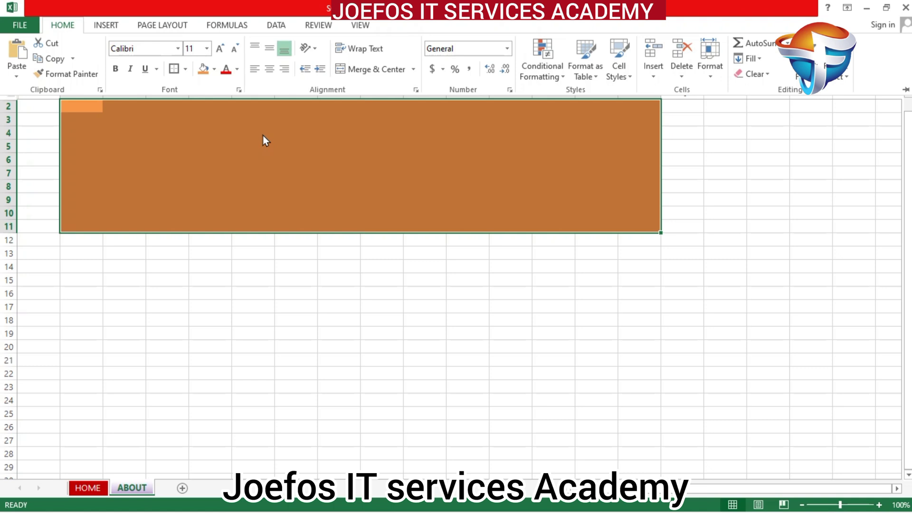
pyautogui.click(248, 161)
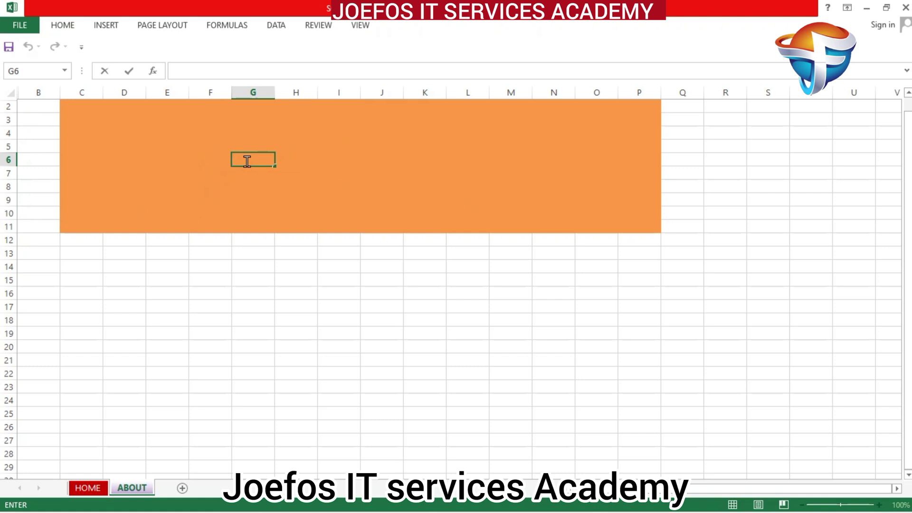
# Enter 'ABOUT THE SYSTEM' in G6 and select C6:P6 across the banner.
pyautogui.write('ABOUT THE SYS')
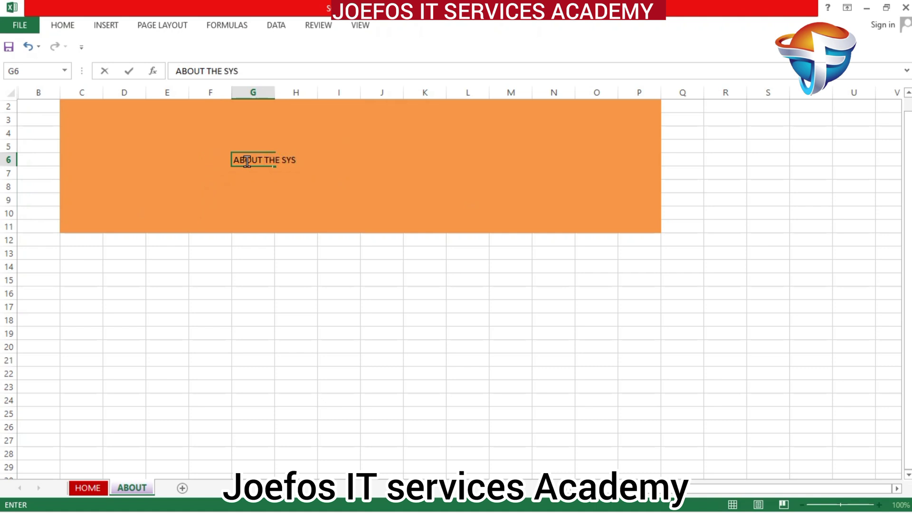
pyautogui.write('TEM')
pyautogui.moveTo(62, 157); pyautogui.dragTo(643, 165)
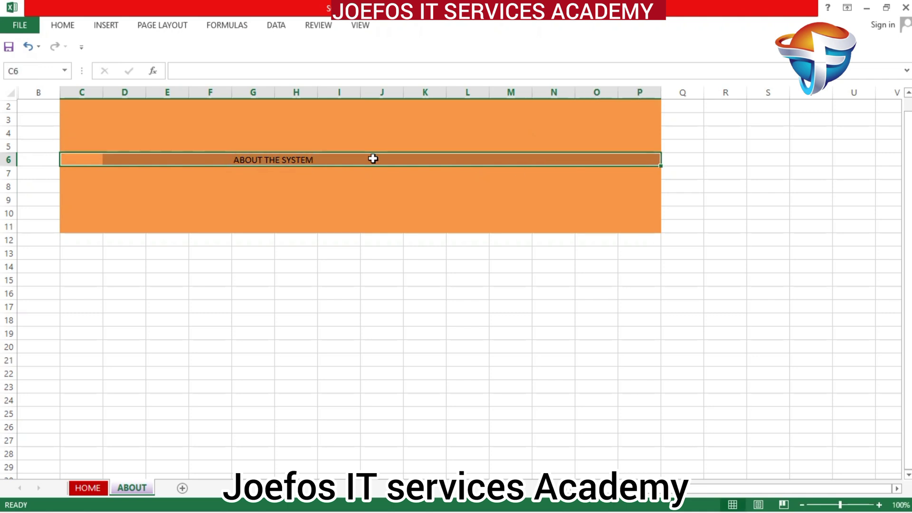
# Set the heading font to bold Times New Roman.
pyautogui.click(63, 25)
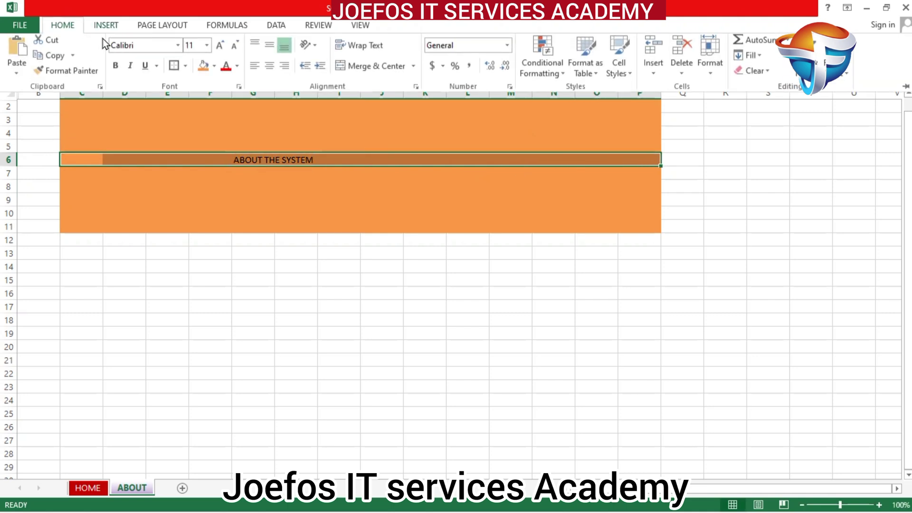
pyautogui.click(152, 45)
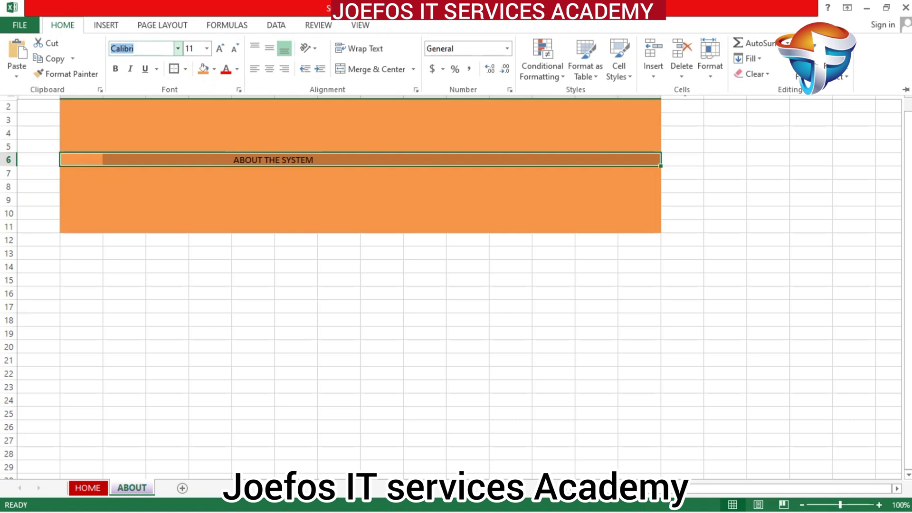
pyautogui.write('Times New Roma')
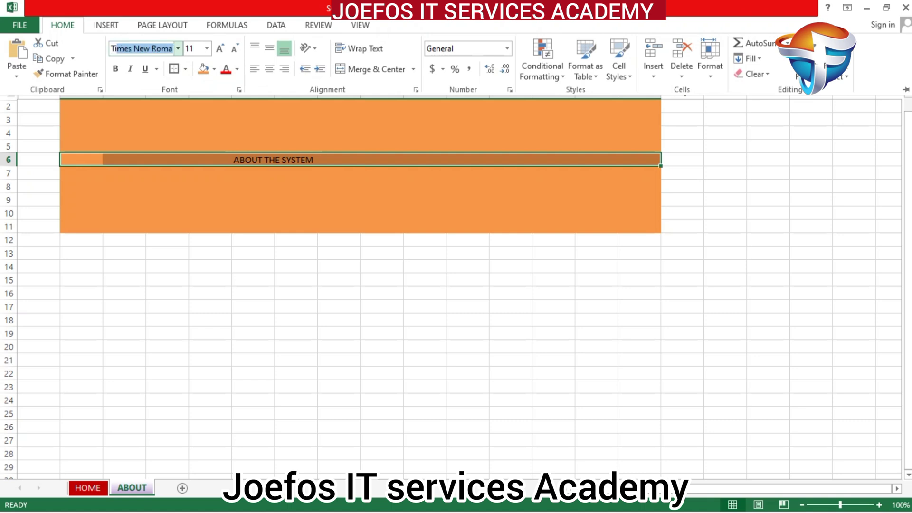
pyautogui.press('Return')
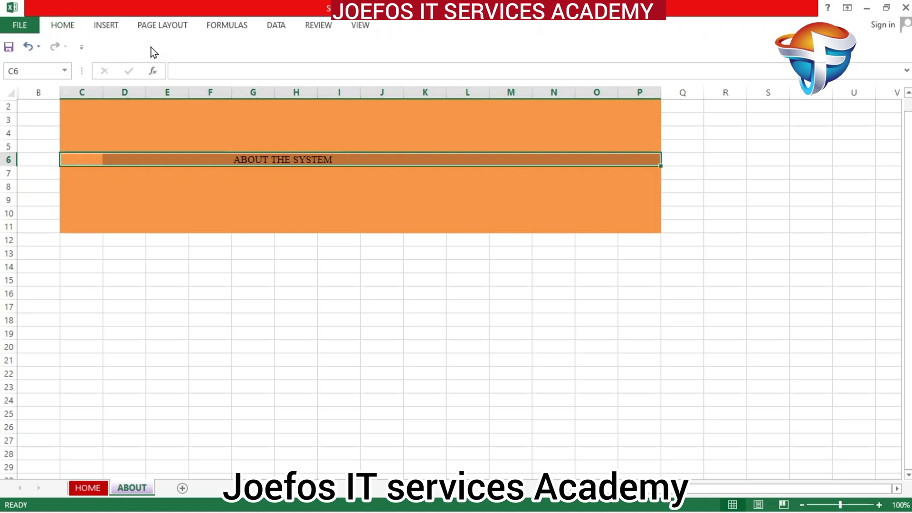
pyautogui.click(59, 26)
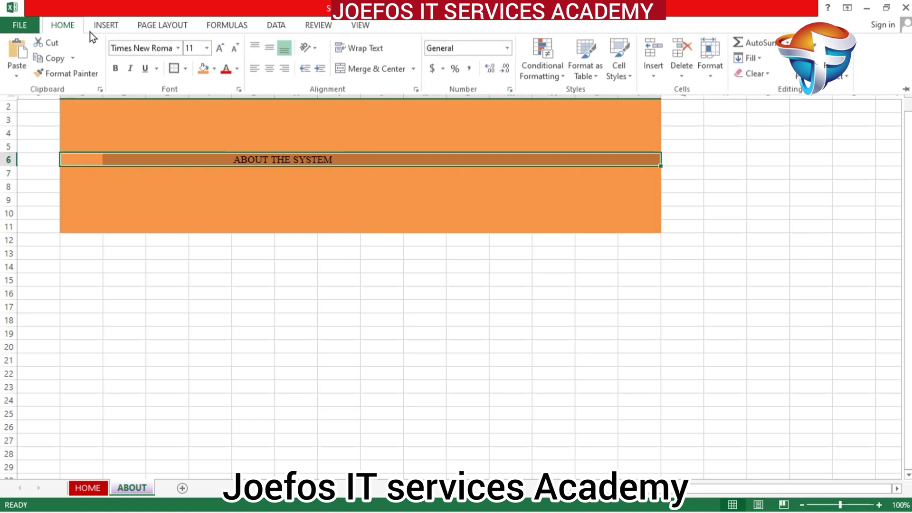
pyautogui.click(113, 72)
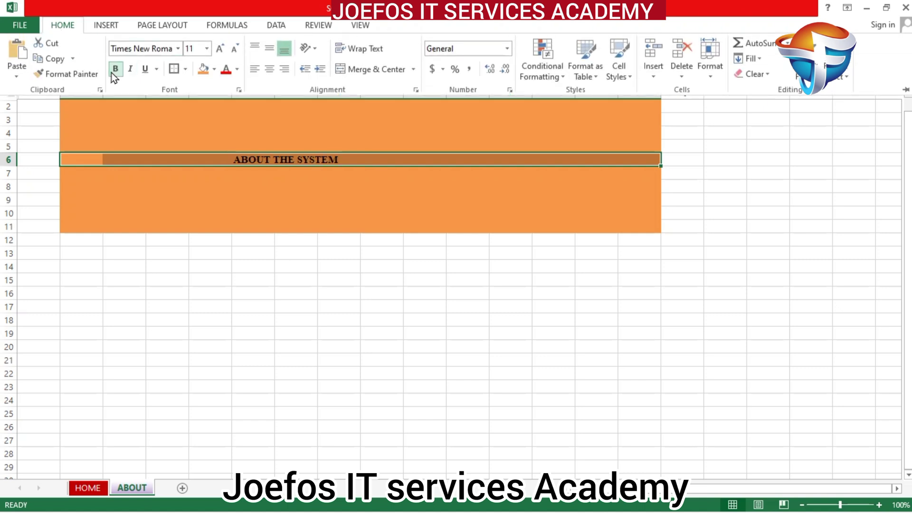
# Increase the heading's font size to 28 point.
pyautogui.click(223, 54)
pyautogui.click(224, 53)
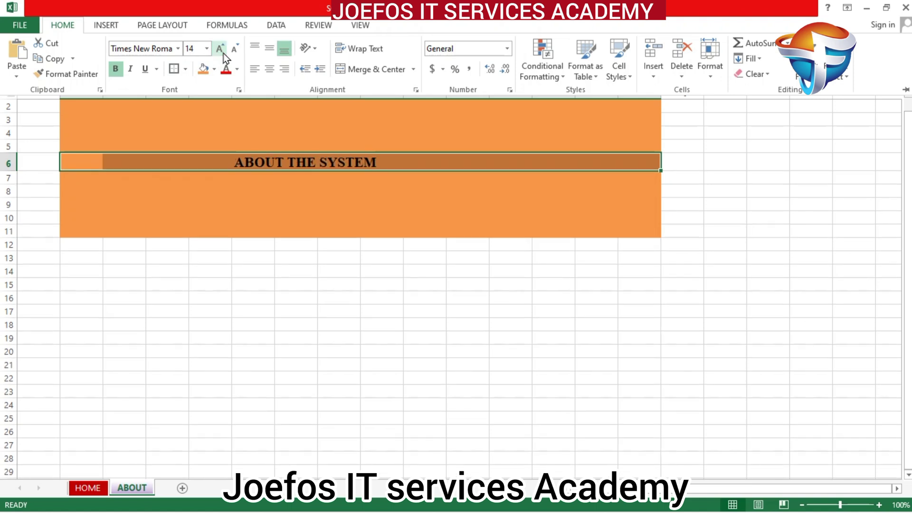
pyautogui.click(220, 49)
pyautogui.click(219, 48)
pyautogui.click(219, 49)
pyautogui.click(220, 49)
pyautogui.click(220, 49)
pyautogui.click(219, 49)
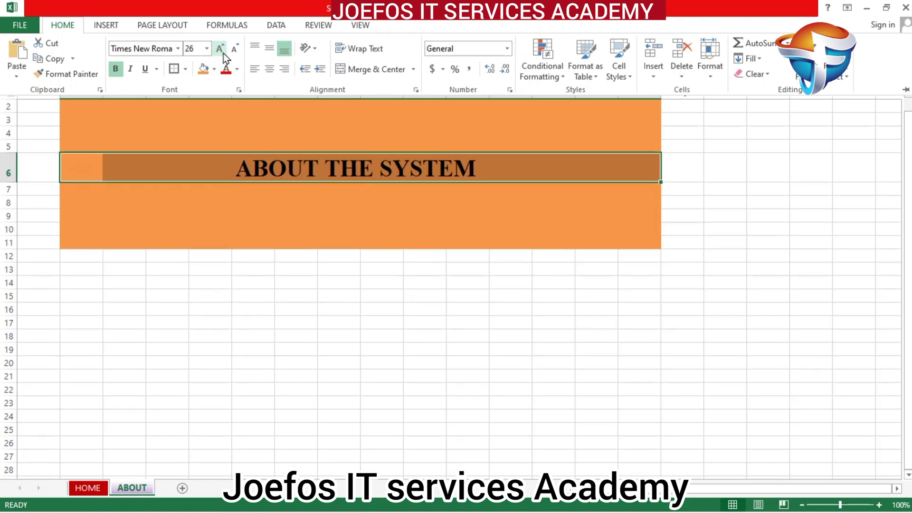
pyautogui.click(224, 53)
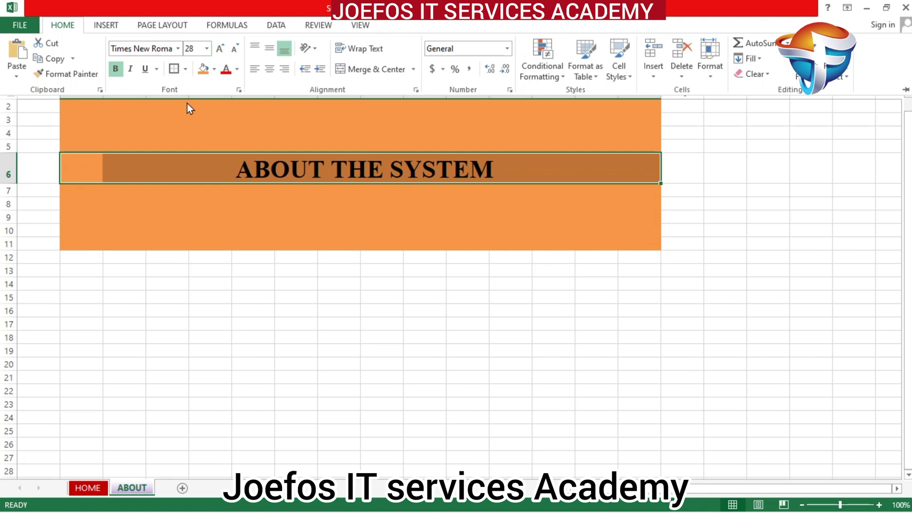
# Make the ABOUT THE SYSTEM heading white, keeping it centred across row 6.
pyautogui.click(231, 70)
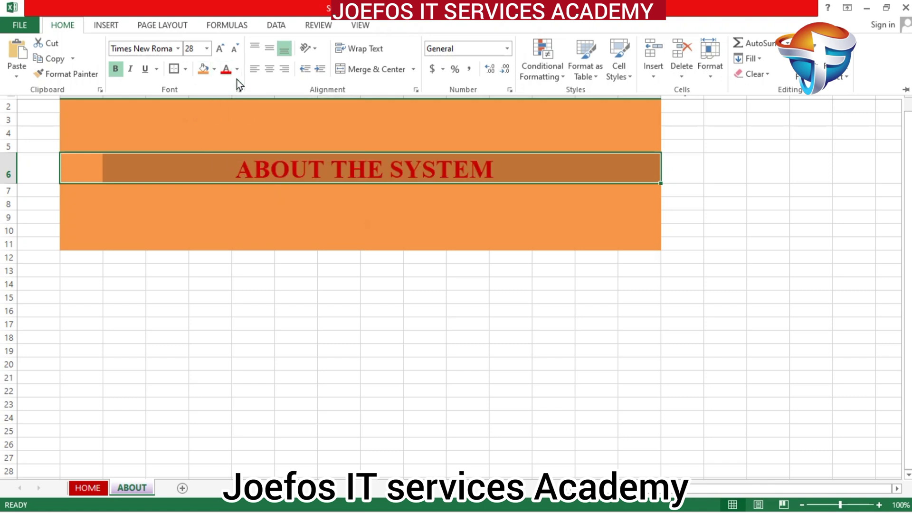
pyautogui.click(238, 69)
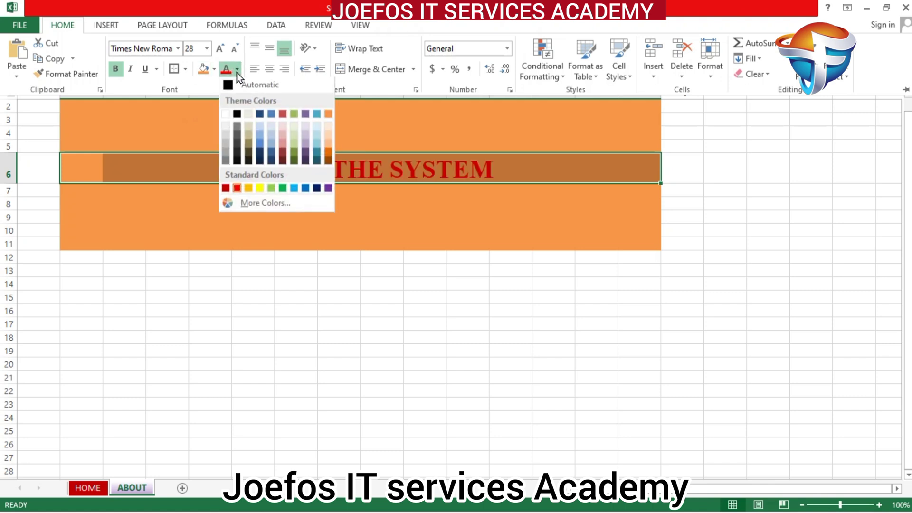
pyautogui.click(225, 114)
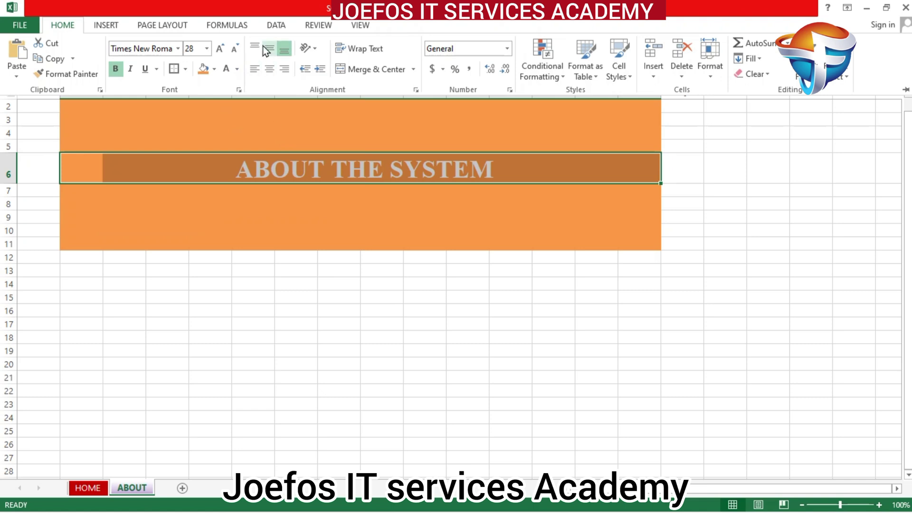
pyautogui.click(269, 69)
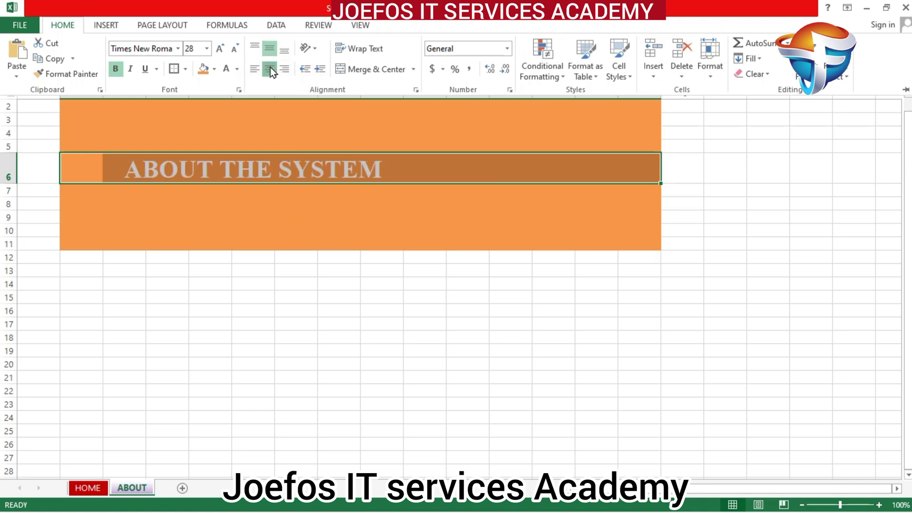
pyautogui.click(269, 68)
pyautogui.click(304, 219)
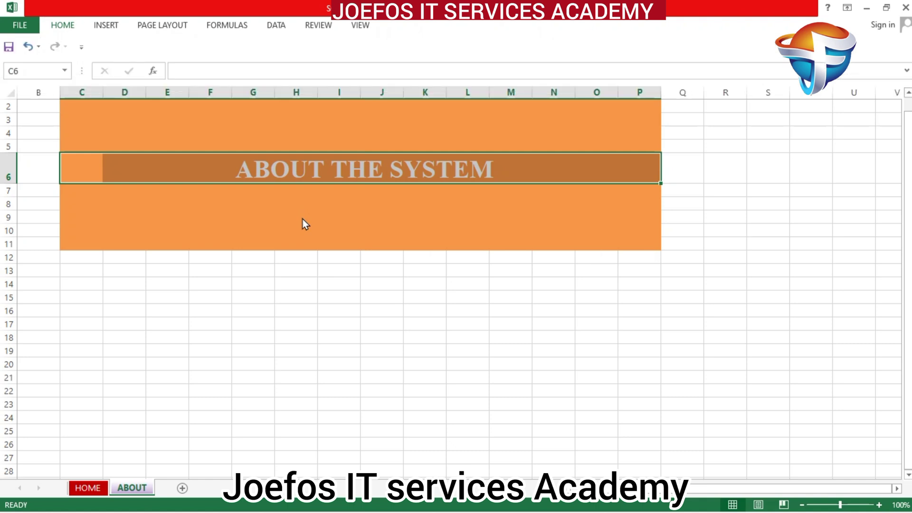
pyautogui.click(409, 137)
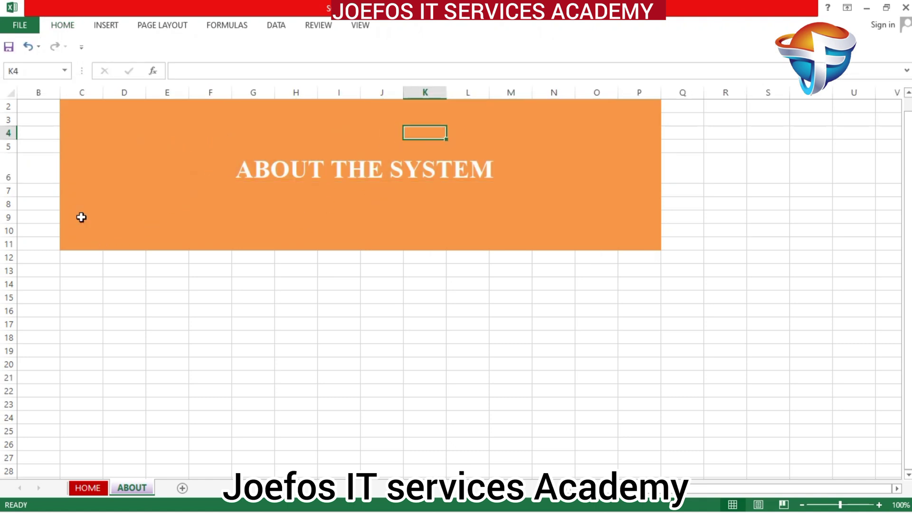
pyautogui.click(66, 25)
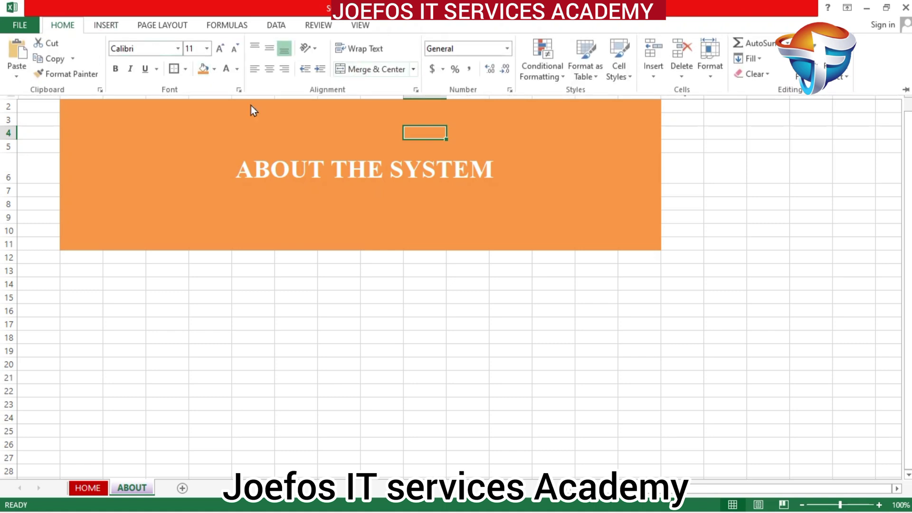
pyautogui.click(84, 261)
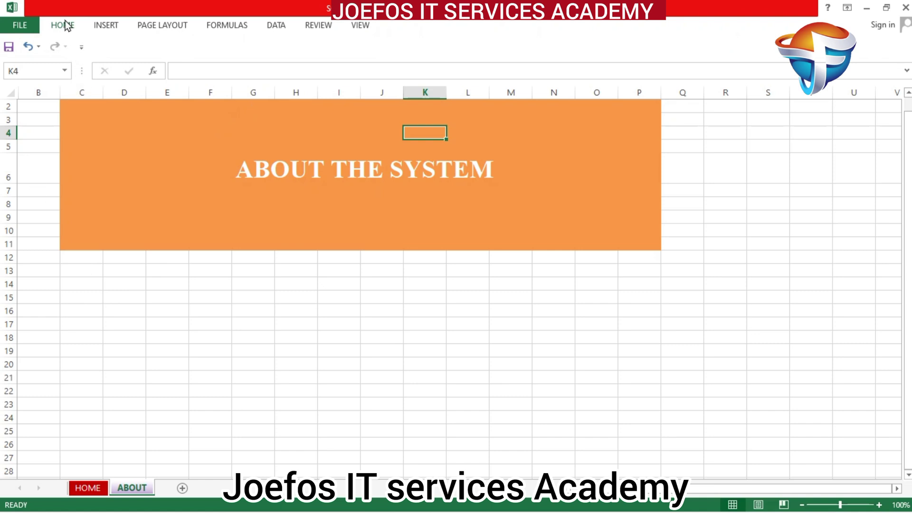
# Fill the area C12:P27 below the banner with white.
pyautogui.click(64, 260)
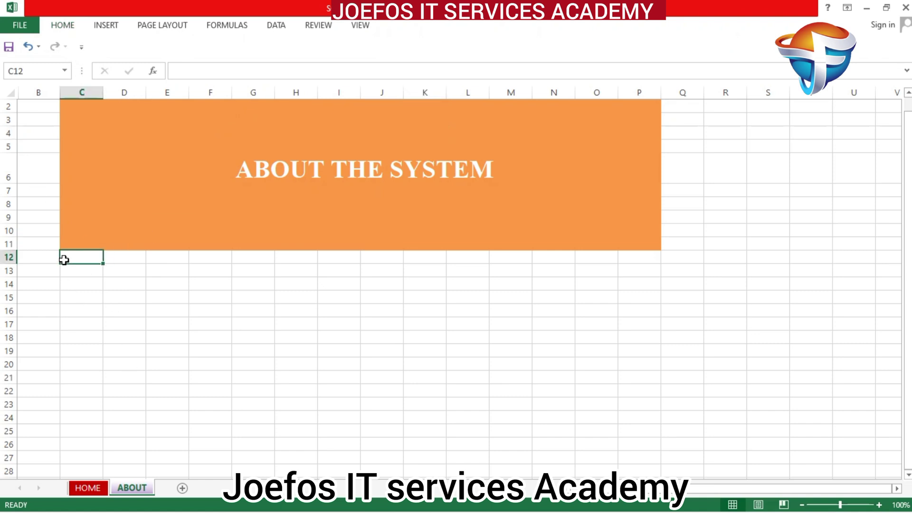
pyautogui.moveTo(93, 259); pyautogui.dragTo(633, 458)
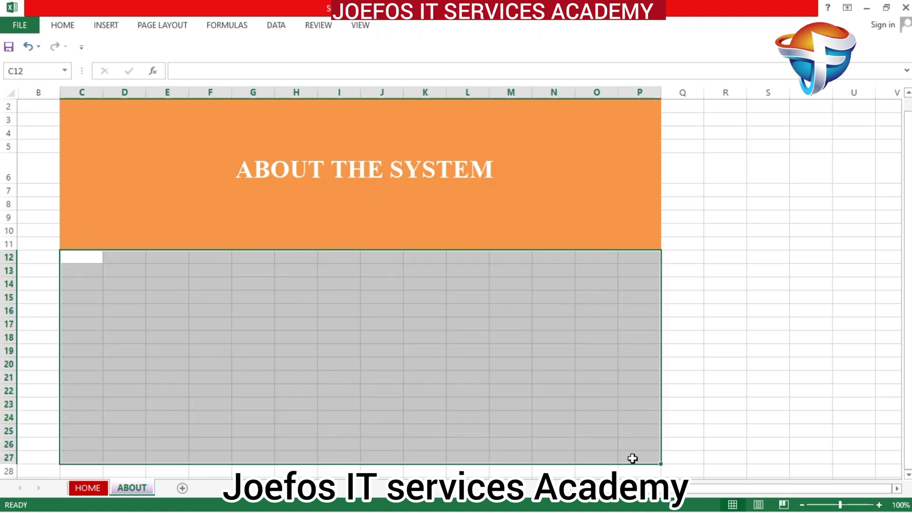
pyautogui.click(63, 25)
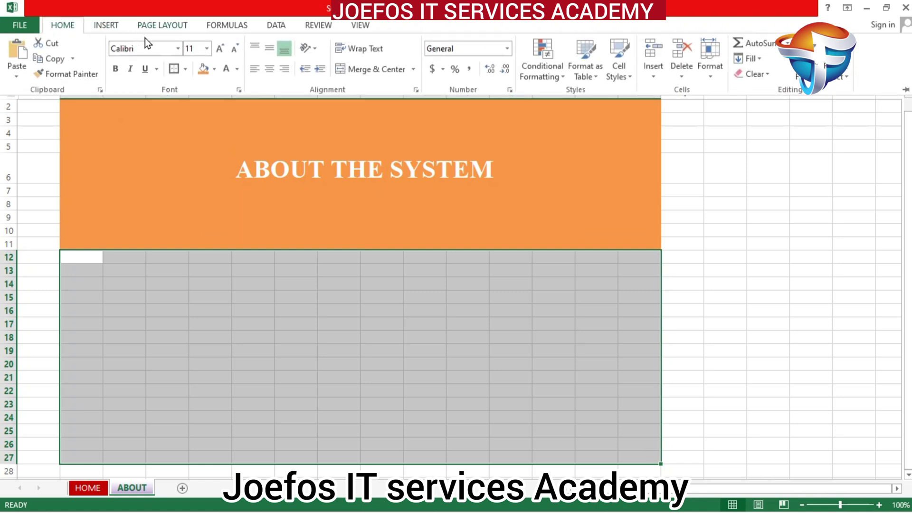
pyautogui.click(217, 72)
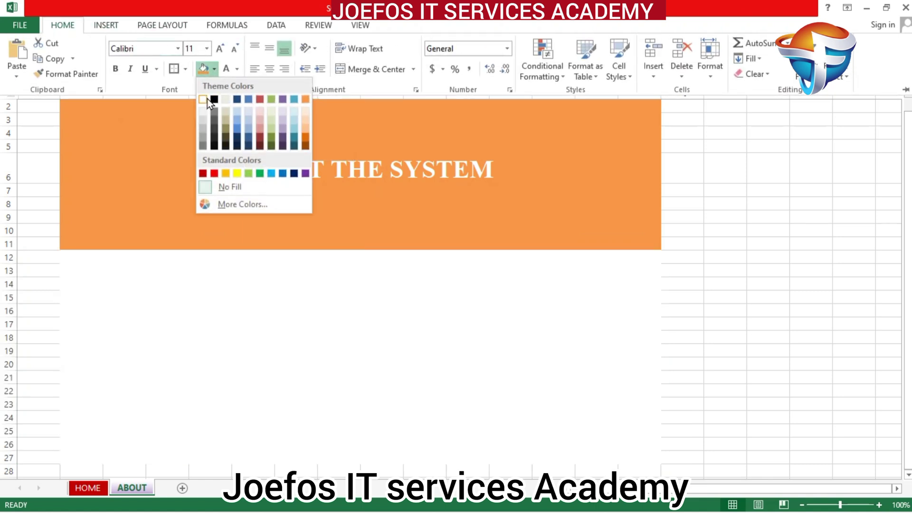
pyautogui.click(207, 99)
# Format C12:P27 as bold Times New Roman, middle-aligned and left-aligned.
pyautogui.click(153, 46)
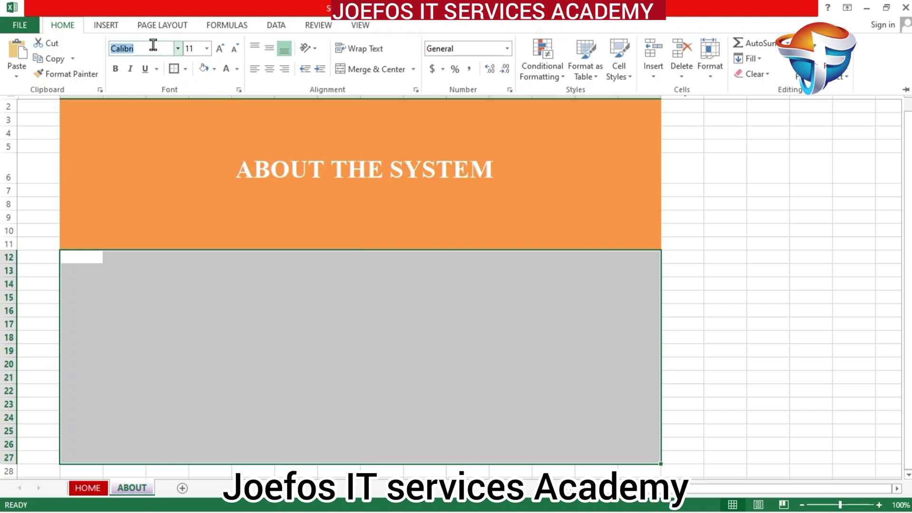
pyautogui.press('BackSpace')
pyautogui.write('T')
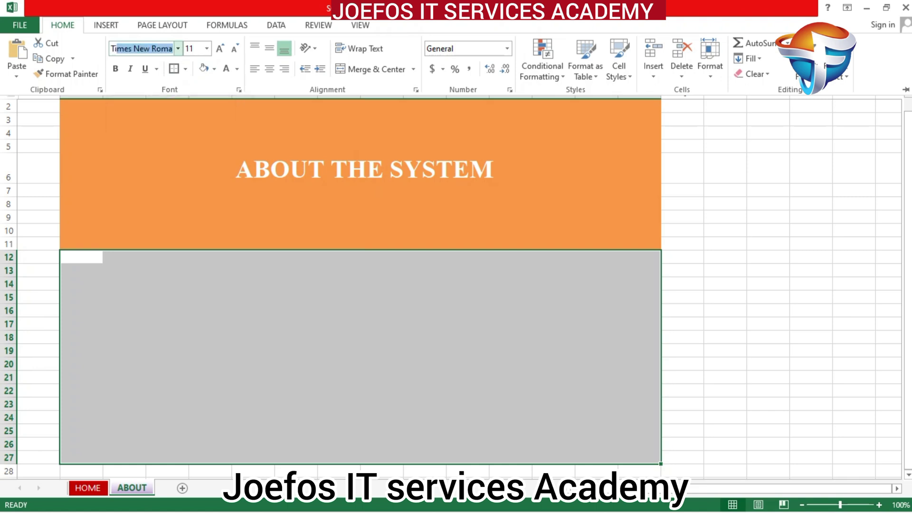
pyautogui.write('im')
pyautogui.click(117, 70)
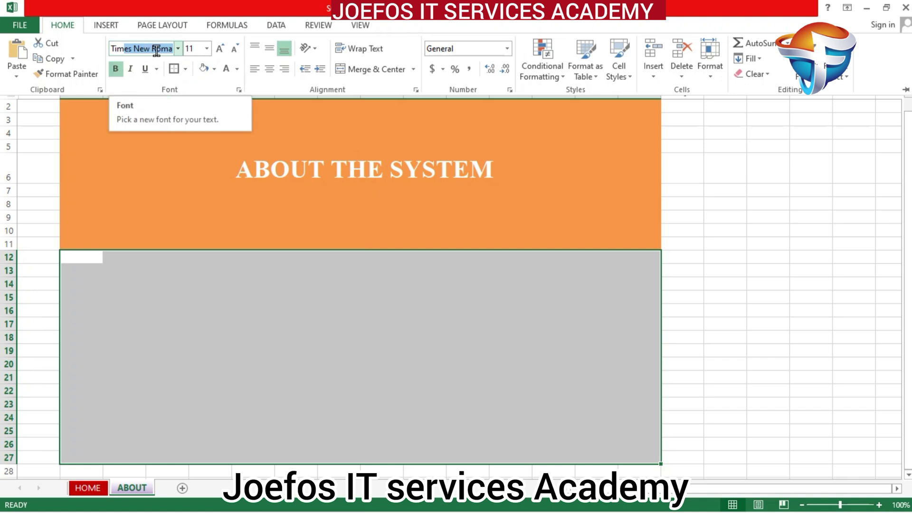
pyautogui.hotkey('ctrl', 'F1')
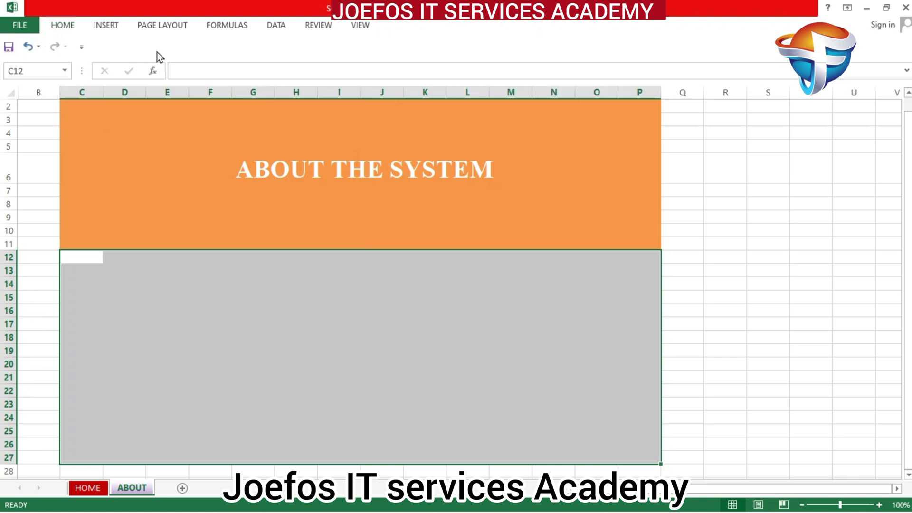
pyautogui.click(63, 25)
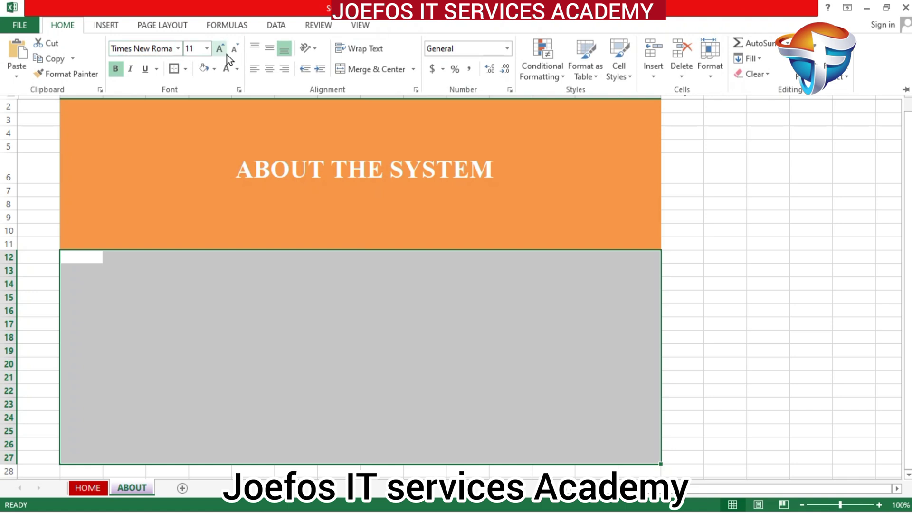
pyautogui.click(267, 49)
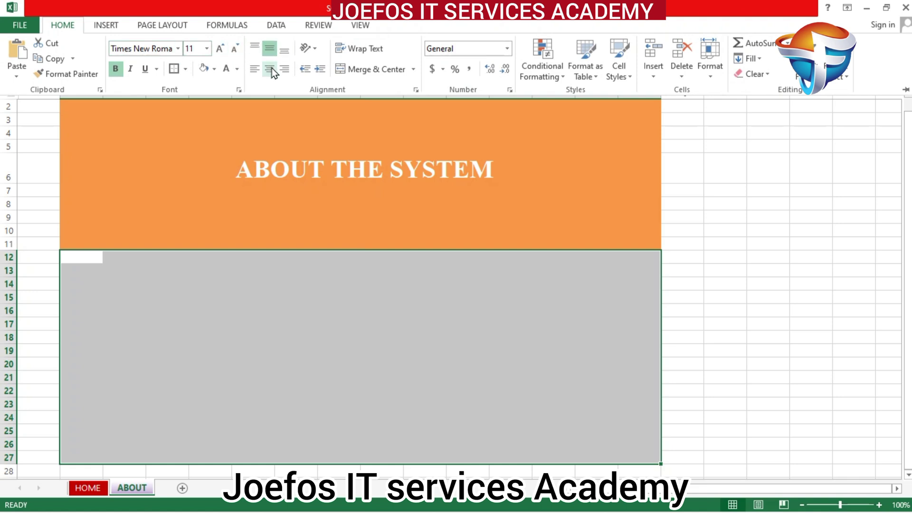
pyautogui.click(270, 69)
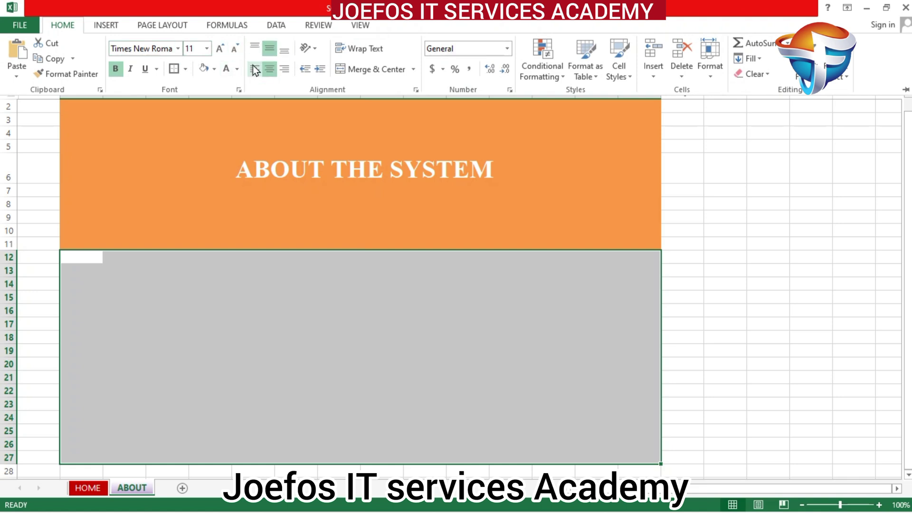
pyautogui.click(254, 70)
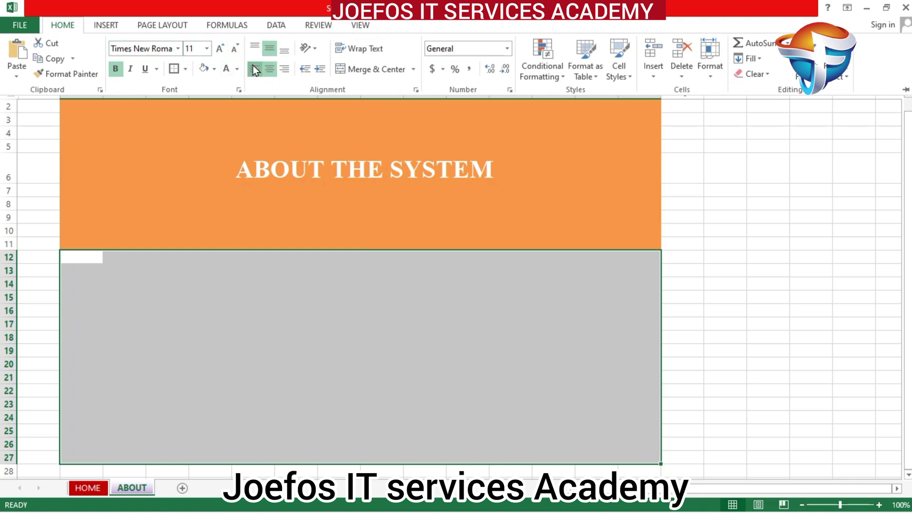
pyautogui.click(236, 295)
# Draw a text box over C12:P27 below the banner, widened to column P's edge.
pyautogui.click(638, 234)
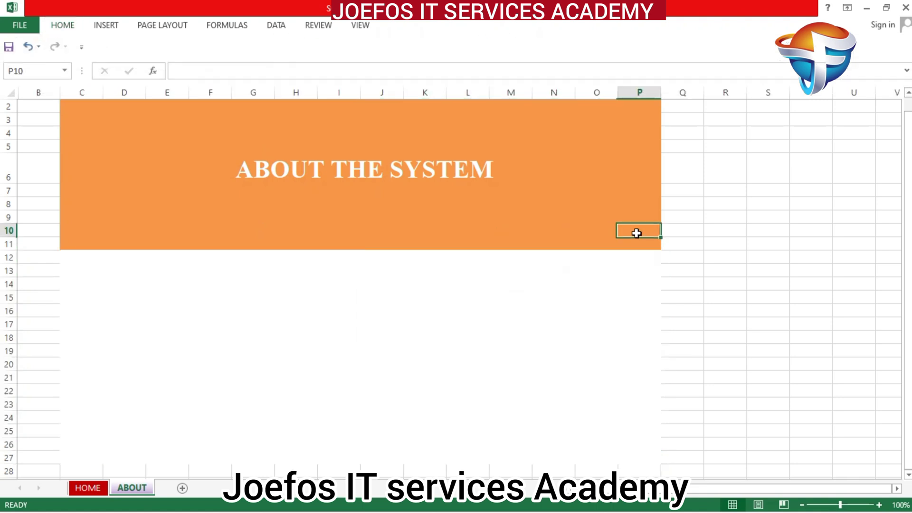
pyautogui.click(419, 339)
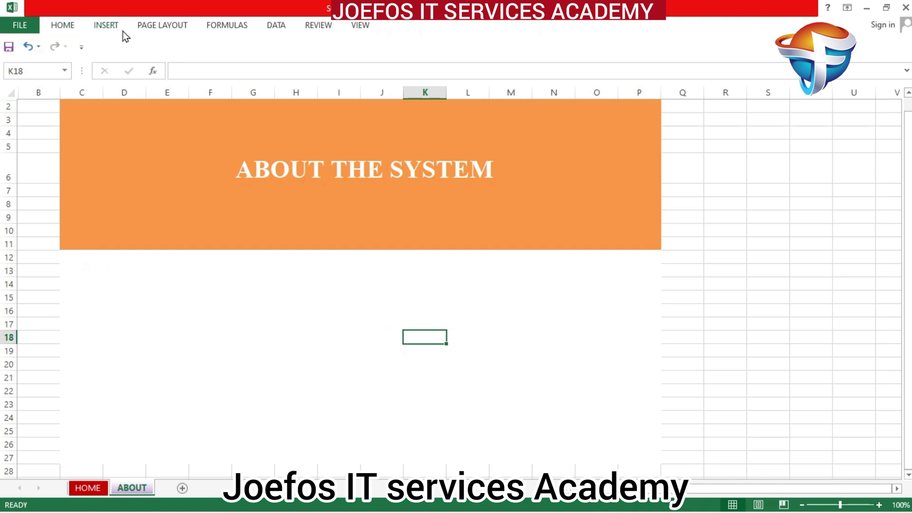
pyautogui.click(106, 25)
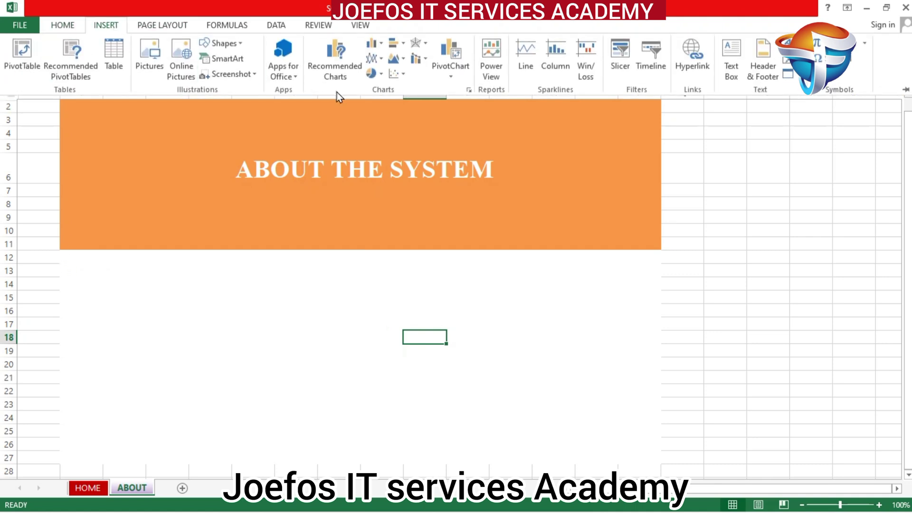
pyautogui.click(735, 53)
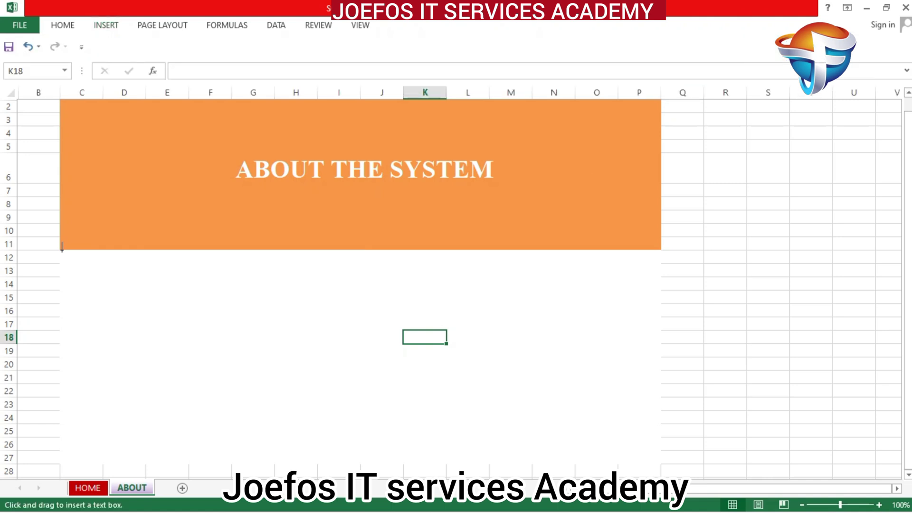
pyautogui.moveTo(61, 249); pyautogui.dragTo(655, 410)
pyautogui.moveTo(655, 411); pyautogui.dragTo(659, 409)
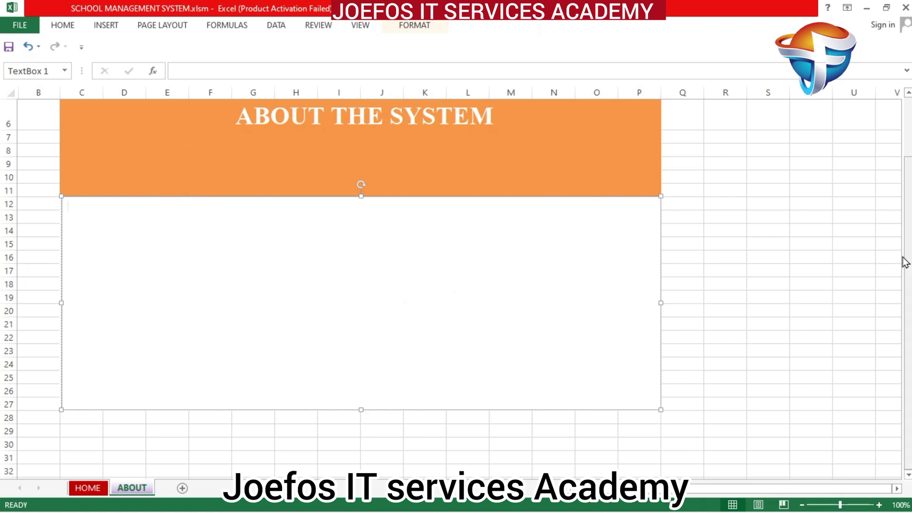
pyautogui.moveTo(907, 257); pyautogui.dragTo(887, 184)
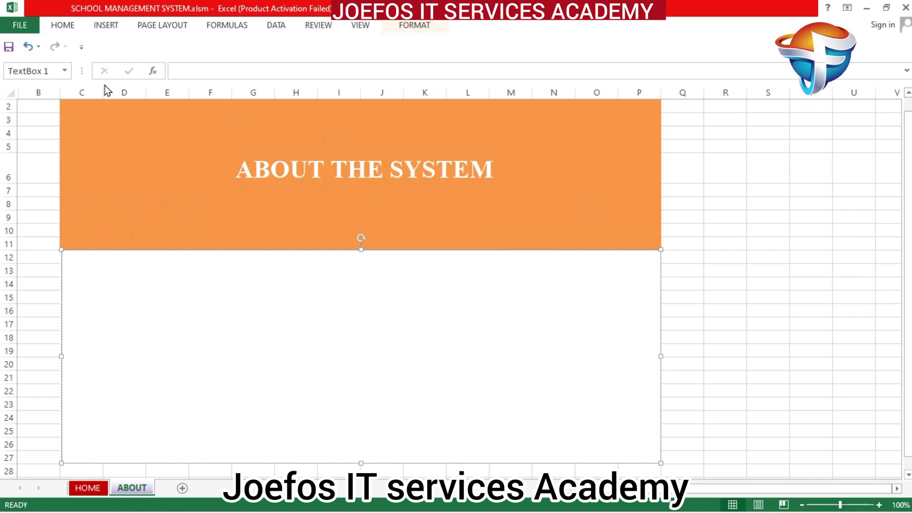
pyautogui.click(64, 27)
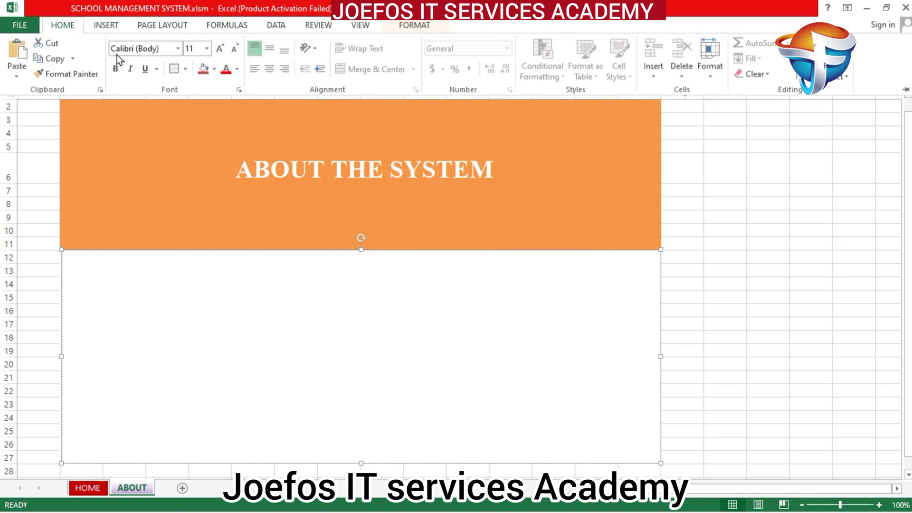
pyautogui.click(186, 69)
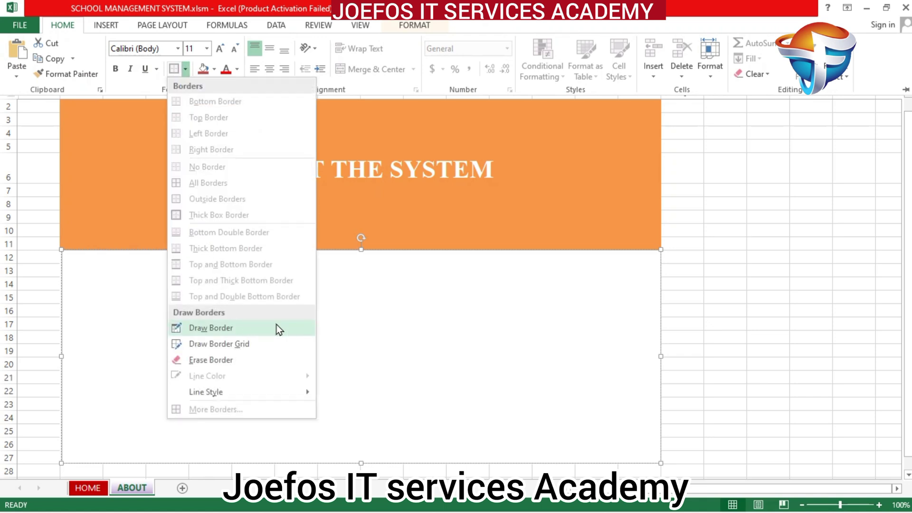
pyautogui.click(358, 342)
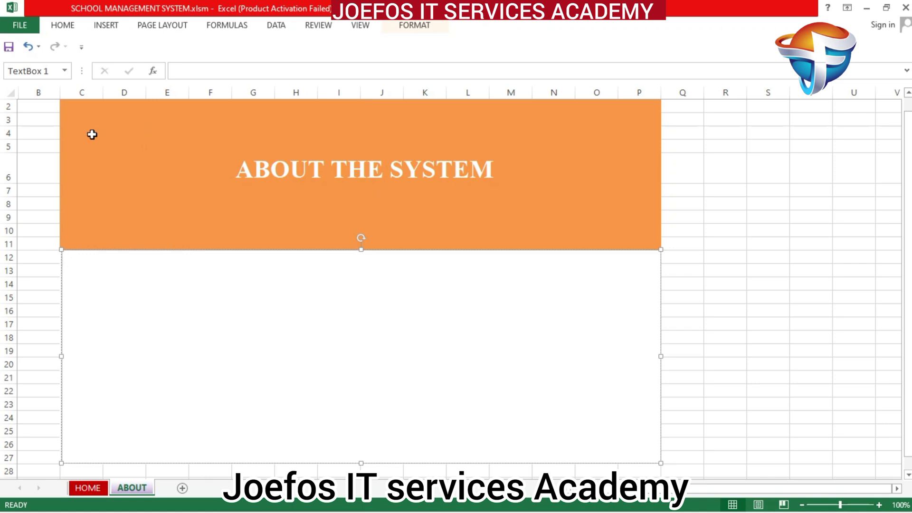
pyautogui.press('Escape')
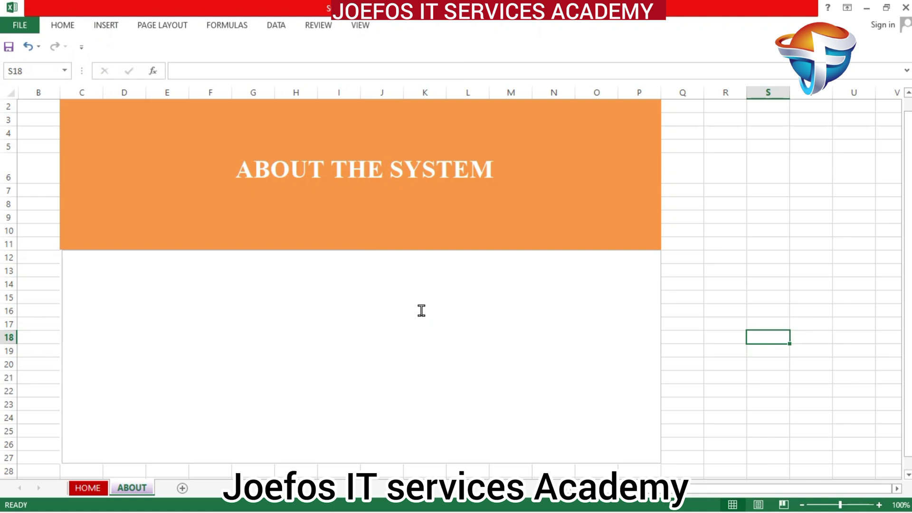
# Draw a rounded rectangle over C3:D4 in the banner's top-left corner.
pyautogui.click(109, 30)
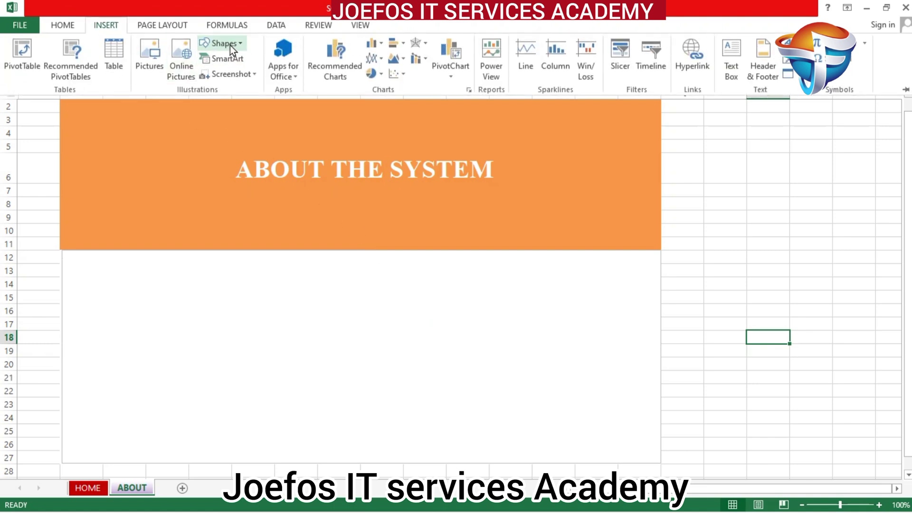
pyautogui.click(230, 45)
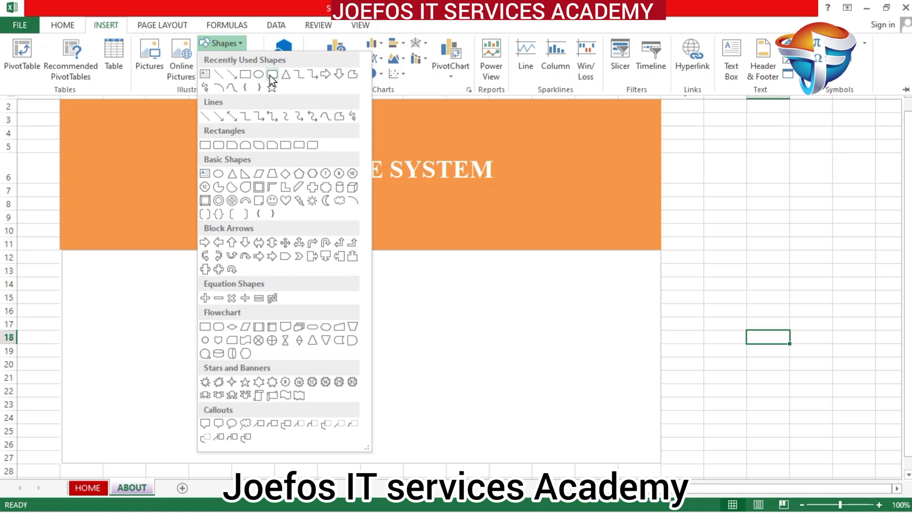
pyautogui.click(260, 86)
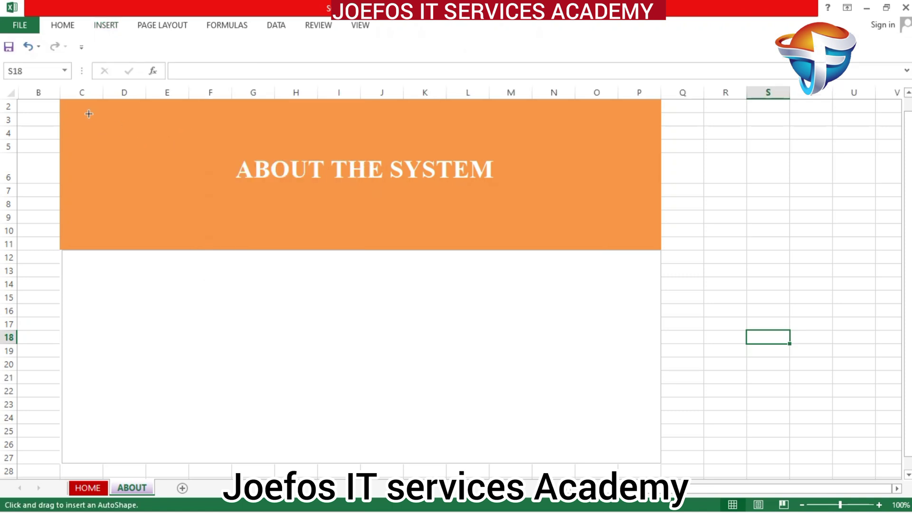
pyautogui.moveTo(88, 113); pyautogui.dragTo(162, 139)
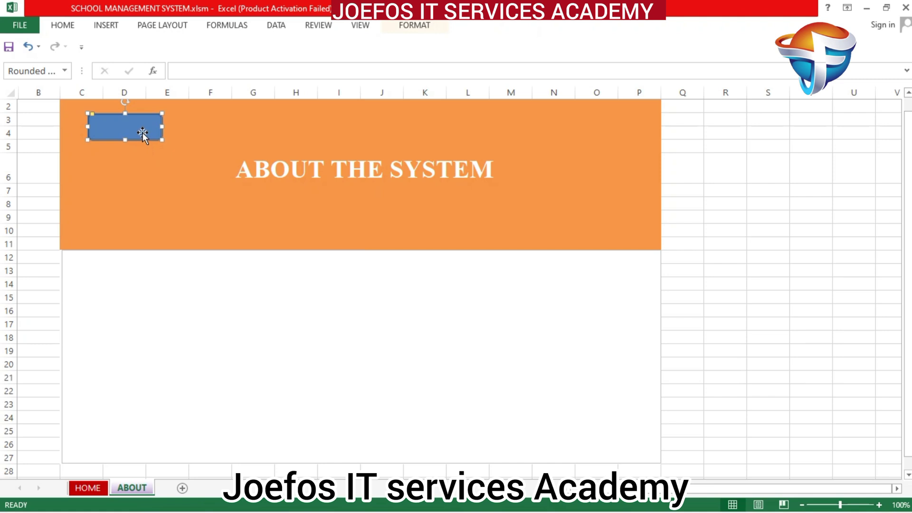
pyautogui.click(420, 27)
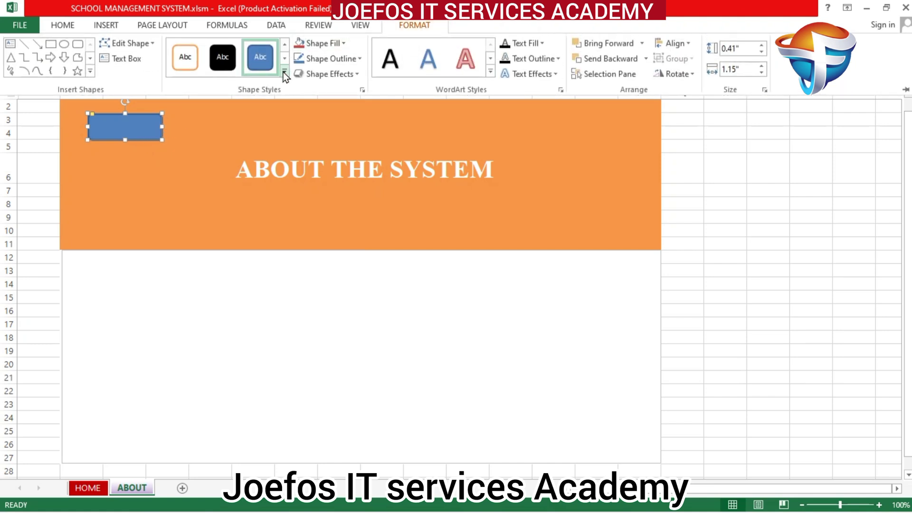
# Try a blue shape style and a grey fill on the rounded rectangle.
pyautogui.click(284, 71)
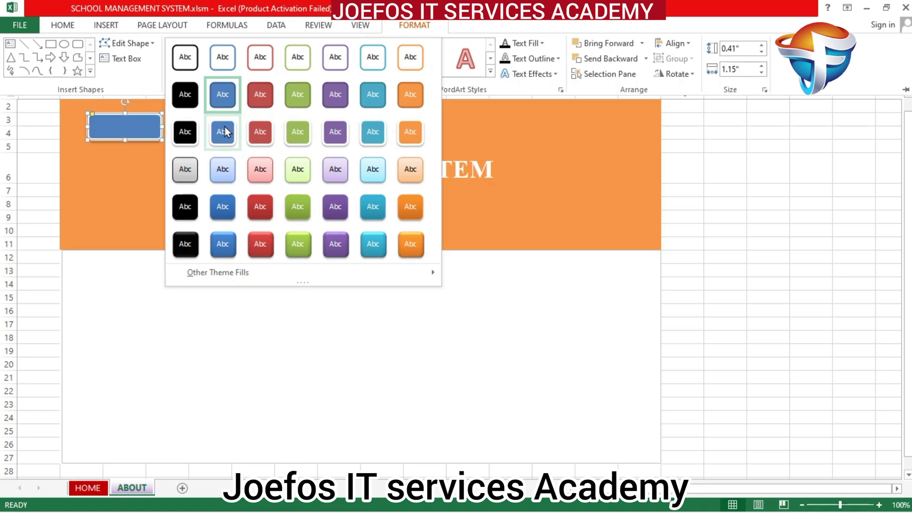
pyautogui.click(225, 128)
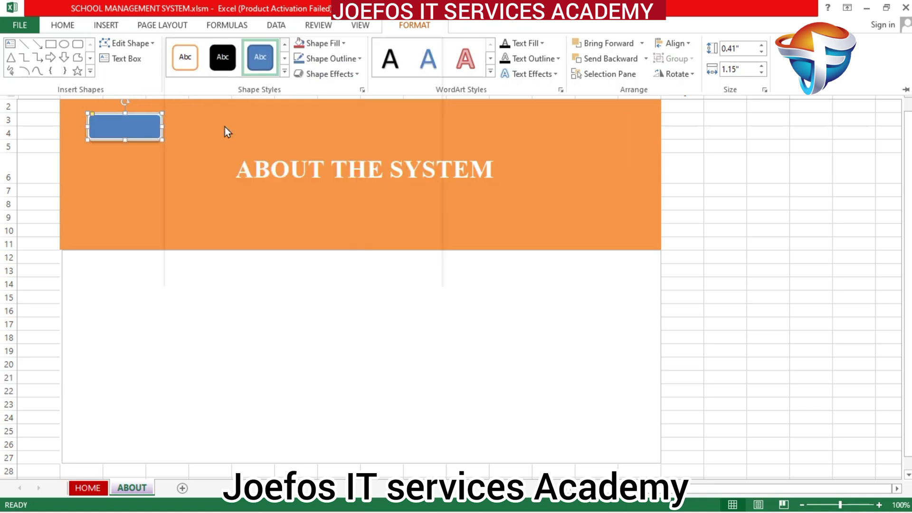
pyautogui.click(362, 58)
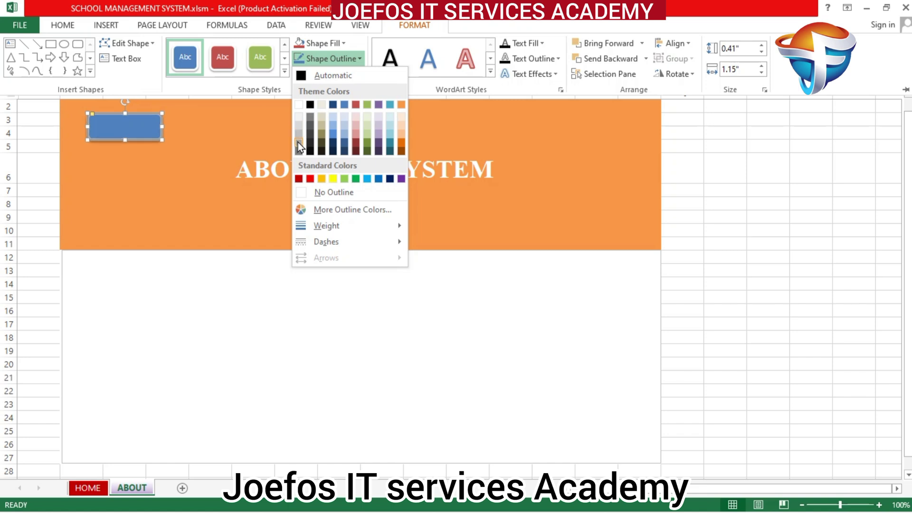
pyautogui.click(335, 42)
pyautogui.click(344, 44)
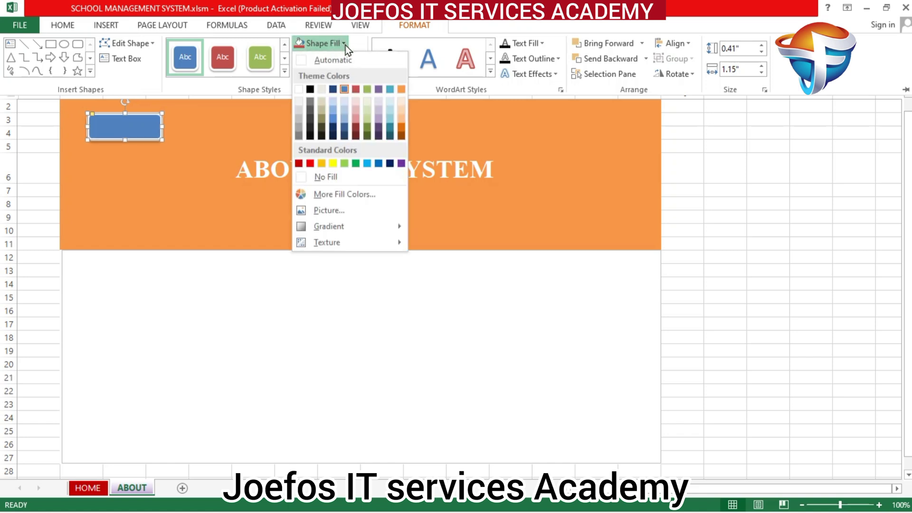
pyautogui.click(298, 115)
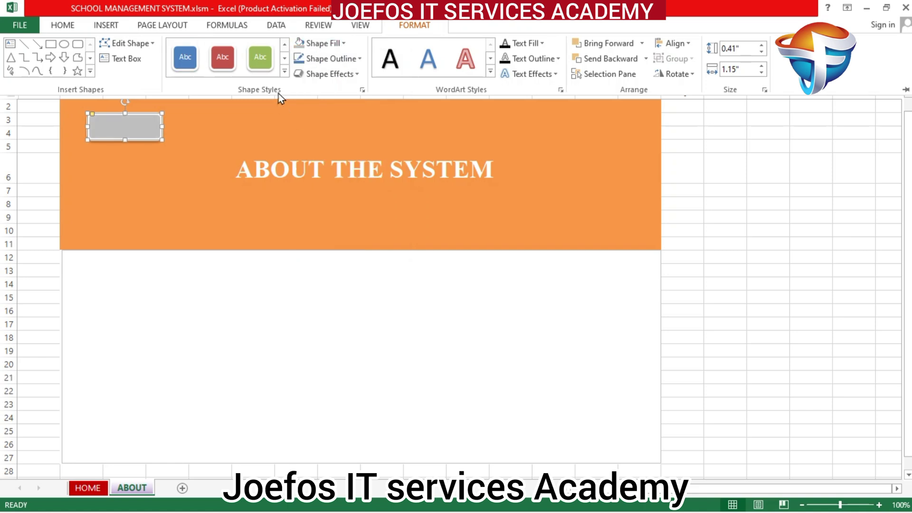
# Apply the green shape style and a raised preset effect to the rectangle.
pyautogui.click(267, 58)
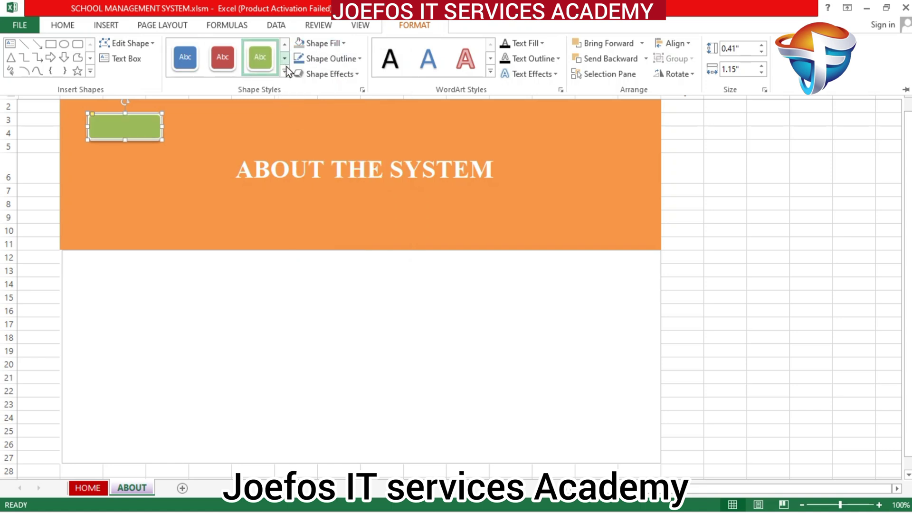
pyautogui.click(318, 73)
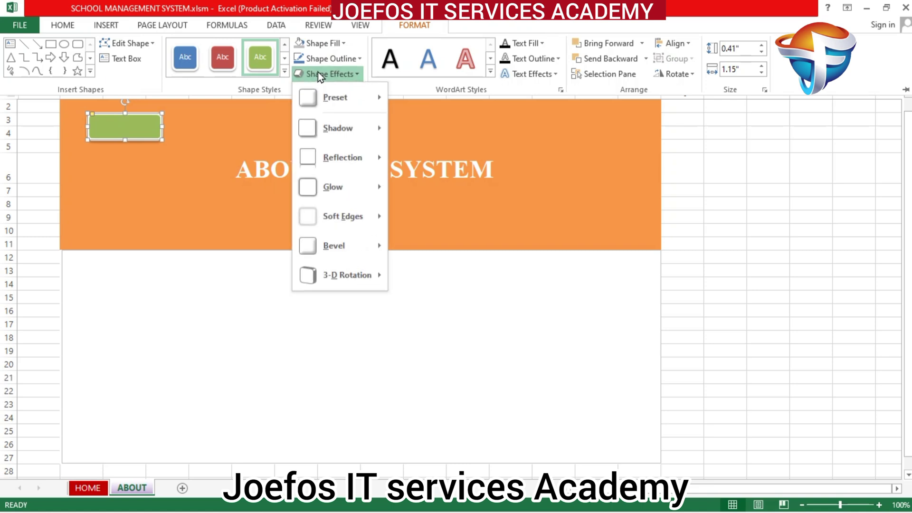
pyautogui.moveTo(327, 93)
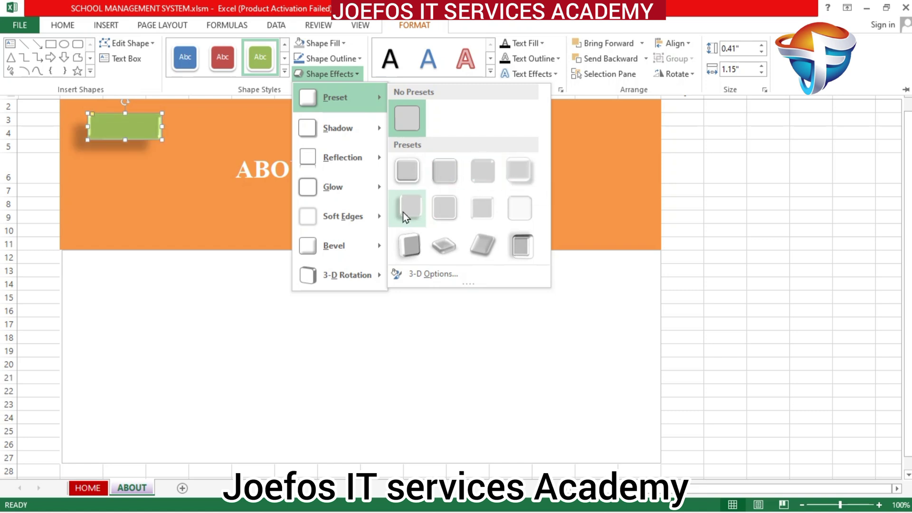
pyautogui.click(410, 176)
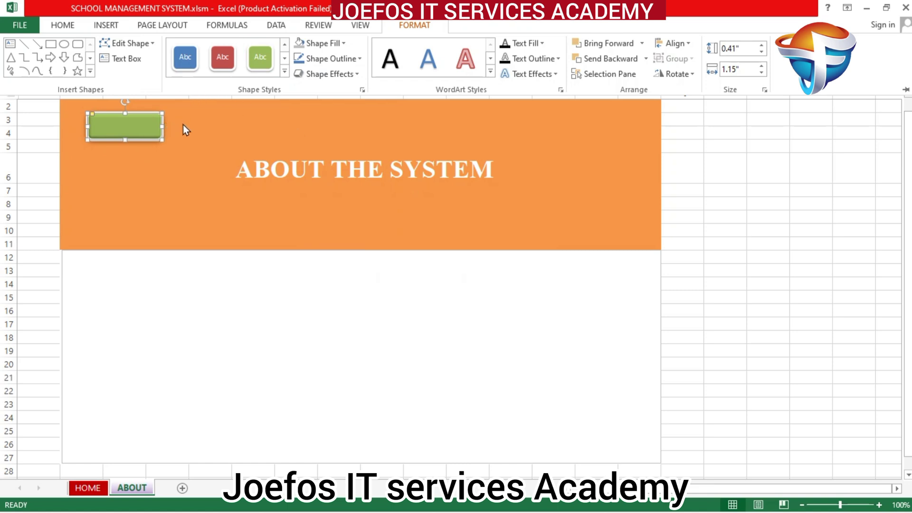
# Type the label 'HOME' into the green rounded rectangle and select the word.
pyautogui.click(133, 124)
pyautogui.rightClick(133, 126)
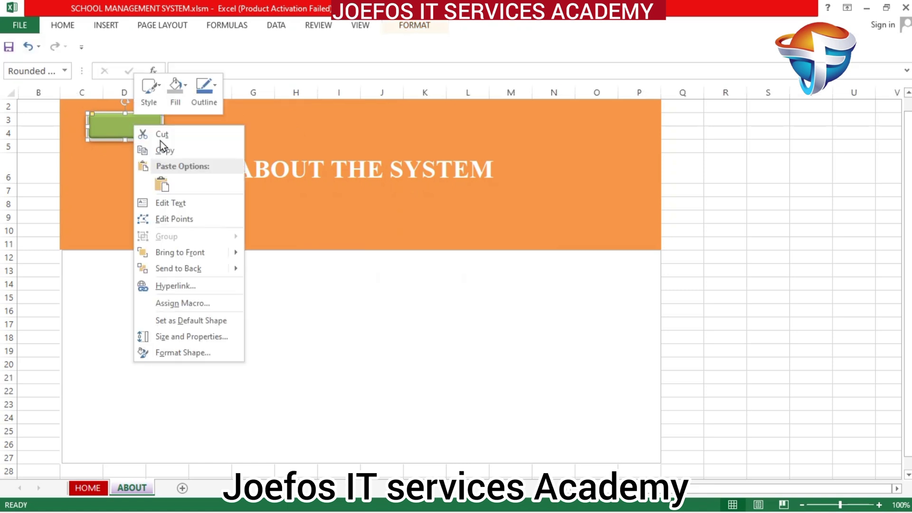
pyautogui.click(181, 206)
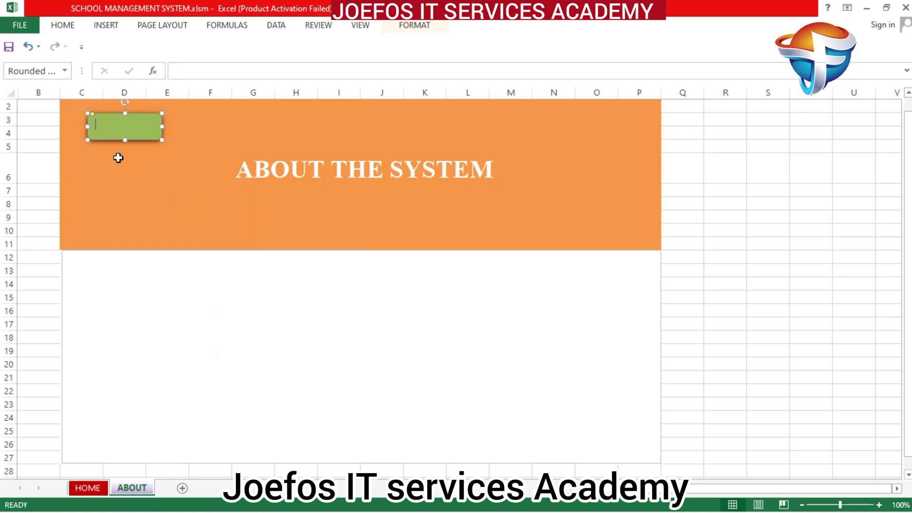
pyautogui.write('HOME')
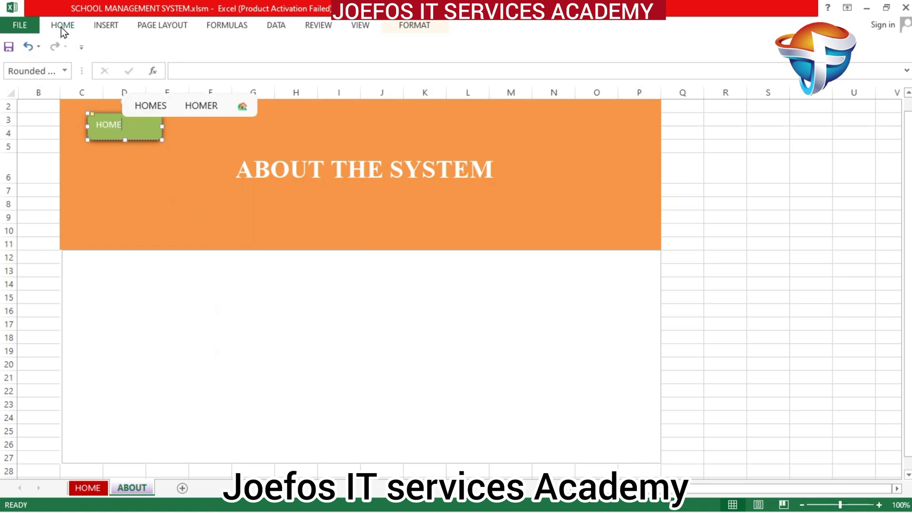
pyautogui.doubleClick(113, 125)
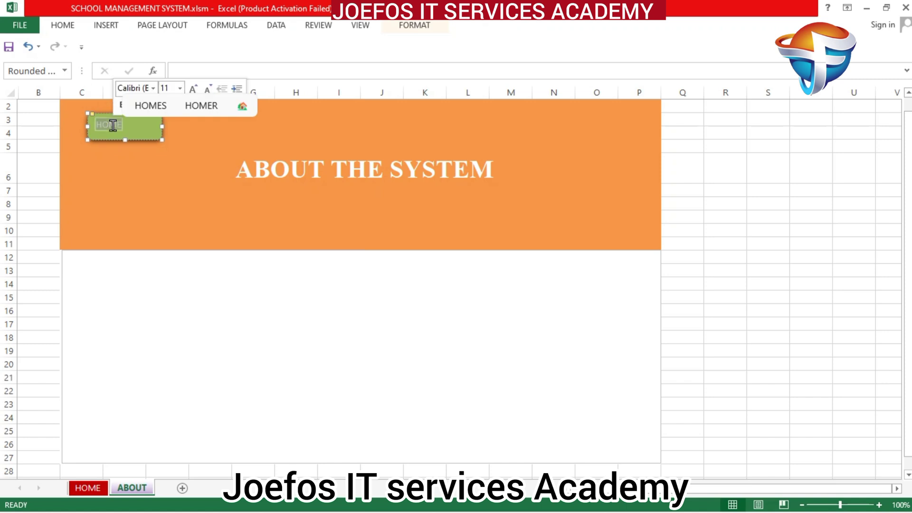
# Change the HOME label to a bold Times serif font.
pyautogui.click(62, 30)
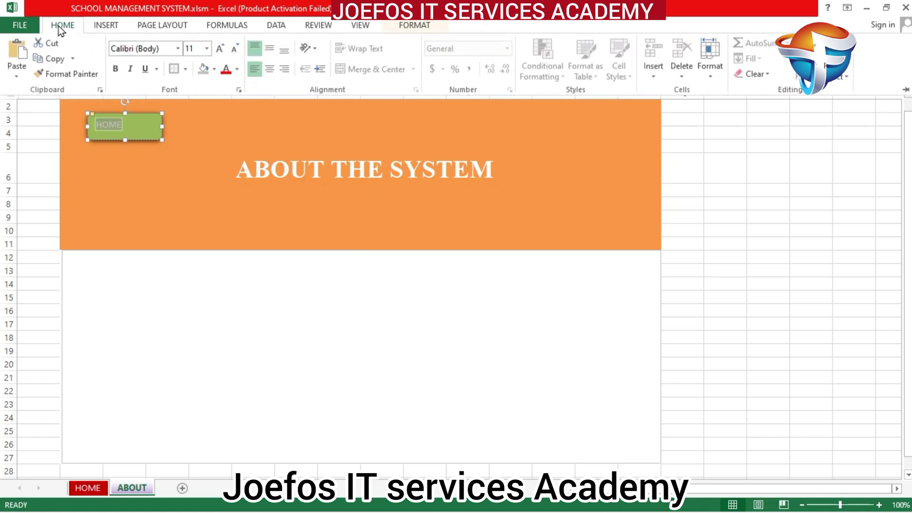
pyautogui.click(162, 48)
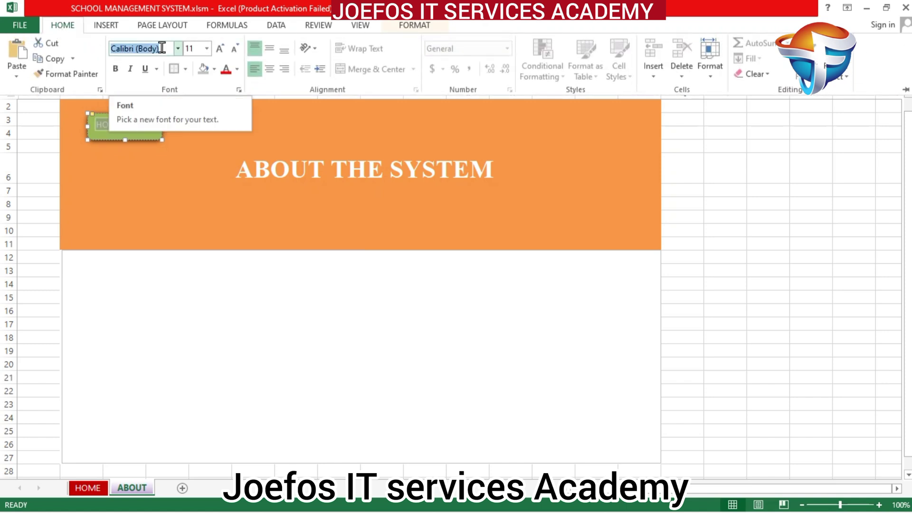
pyautogui.write('Times New Roma')
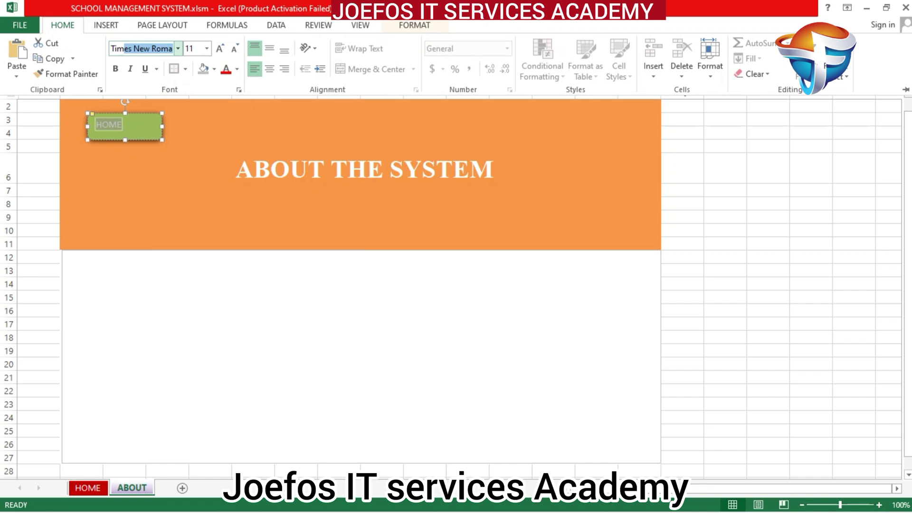
pyautogui.press('Return')
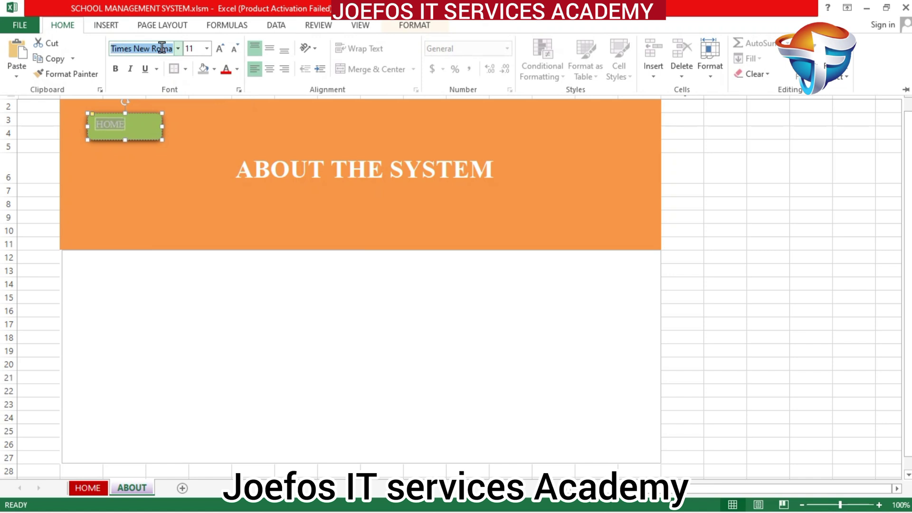
pyautogui.click(120, 68)
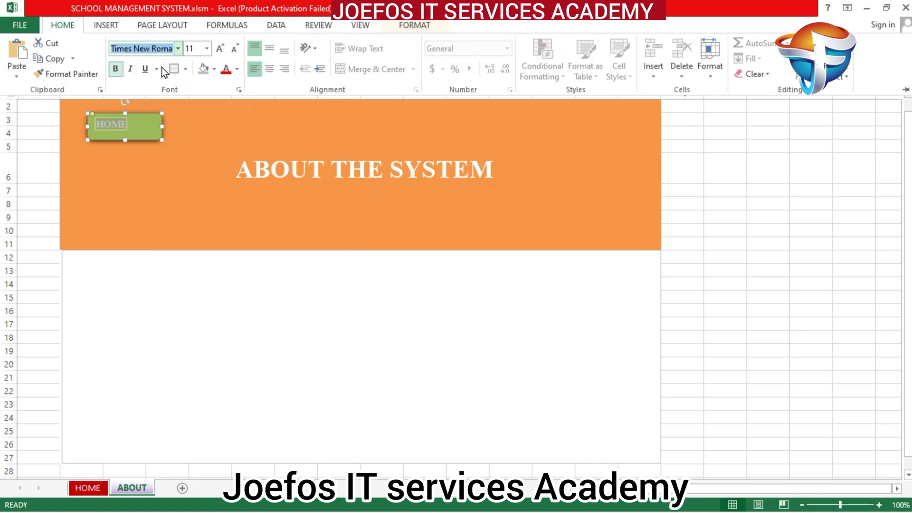
# Enlarge the HOME label to size 20 and centre it vertically and horizontally.
pyautogui.click(218, 51)
pyautogui.click(217, 51)
pyautogui.click(218, 52)
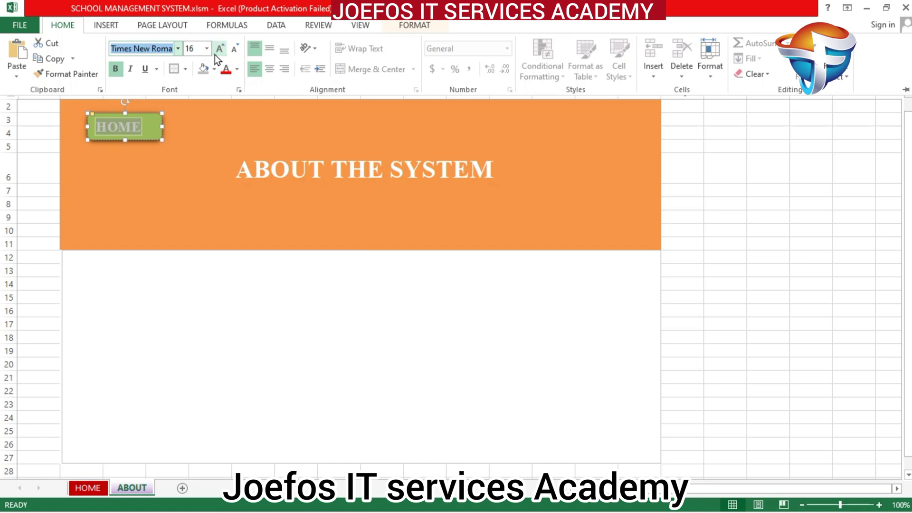
pyautogui.click(215, 55)
pyautogui.click(215, 55)
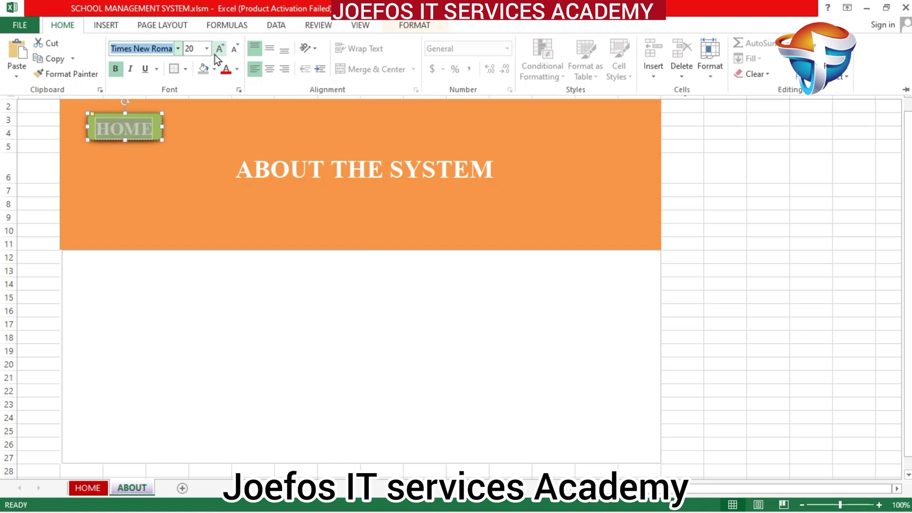
pyautogui.click(267, 50)
pyautogui.click(270, 69)
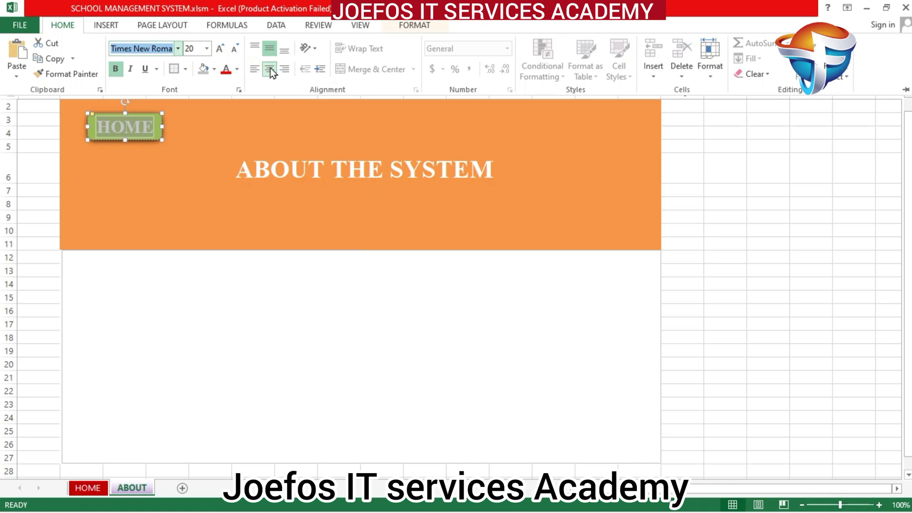
pyautogui.click(240, 107)
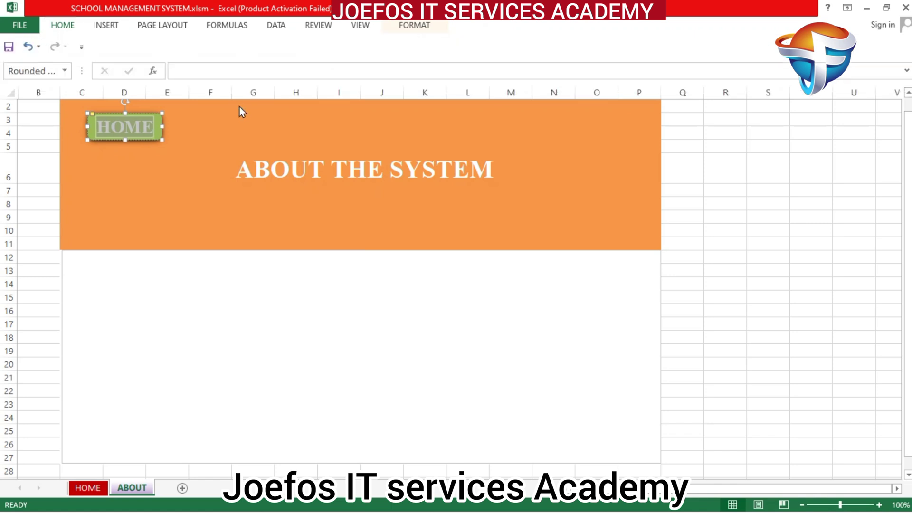
pyautogui.click(224, 136)
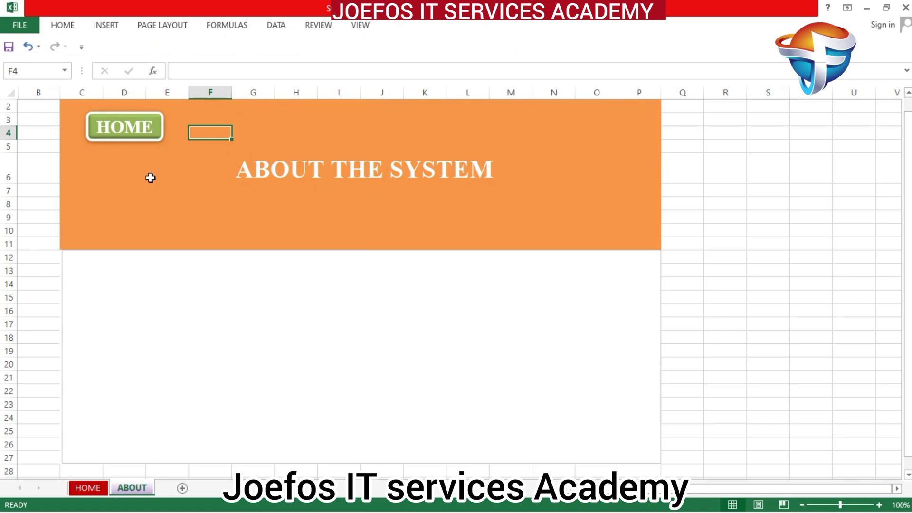
# Hyperlink the green HOME button to the HOME sheet, then test the link.
pyautogui.click(148, 123)
pyautogui.rightClick(149, 124)
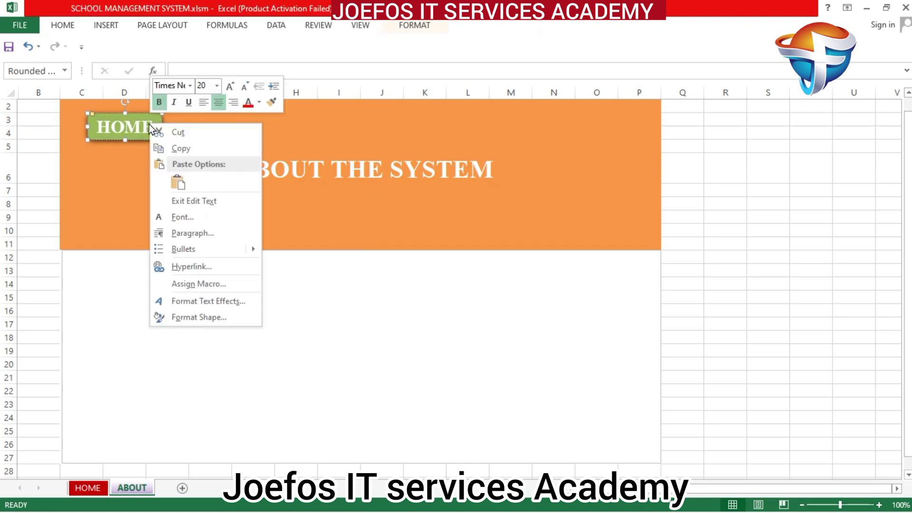
pyautogui.click(189, 264)
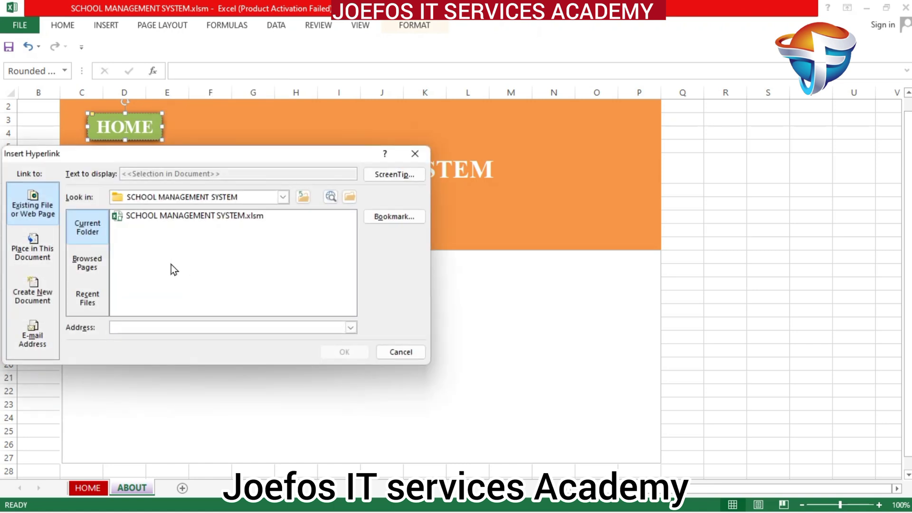
pyautogui.click(36, 250)
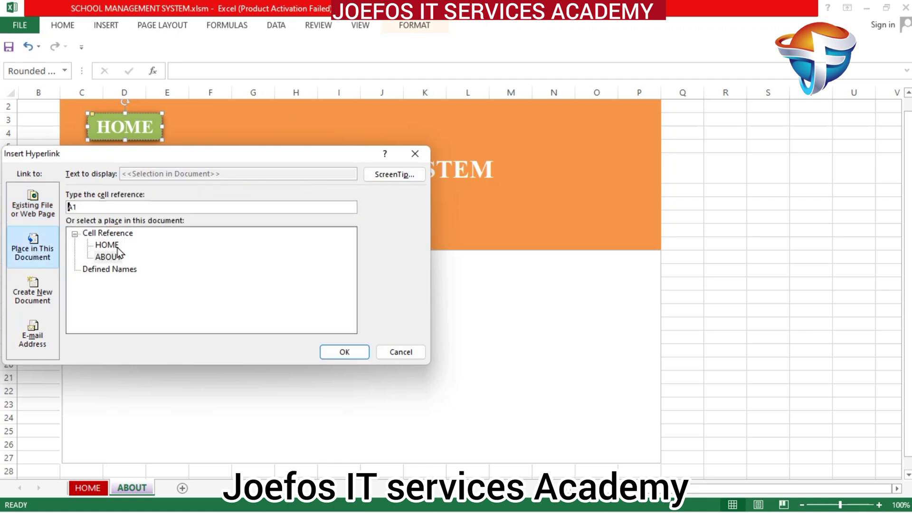
pyautogui.click(113, 235)
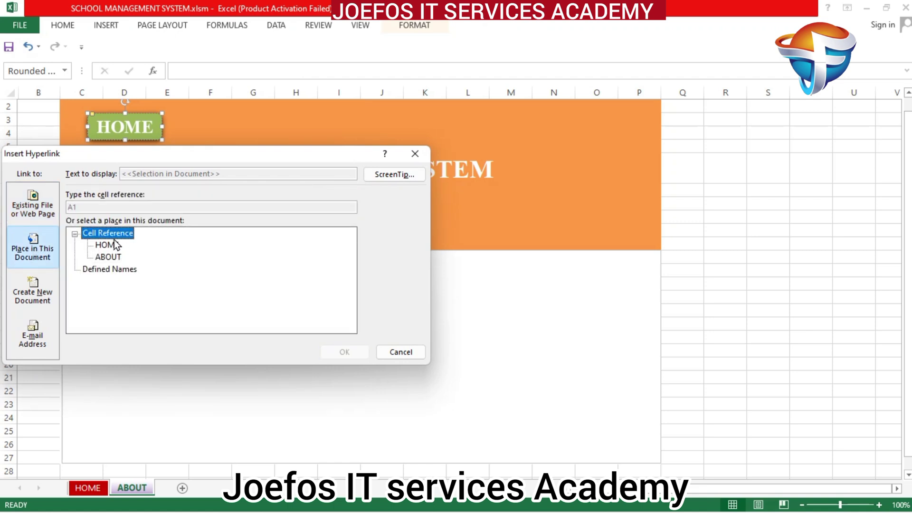
pyautogui.click(105, 247)
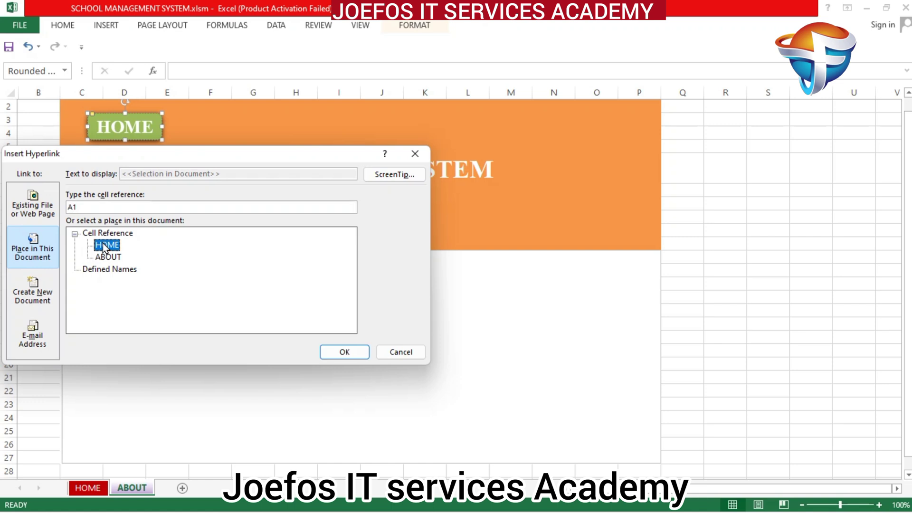
pyautogui.click(338, 358)
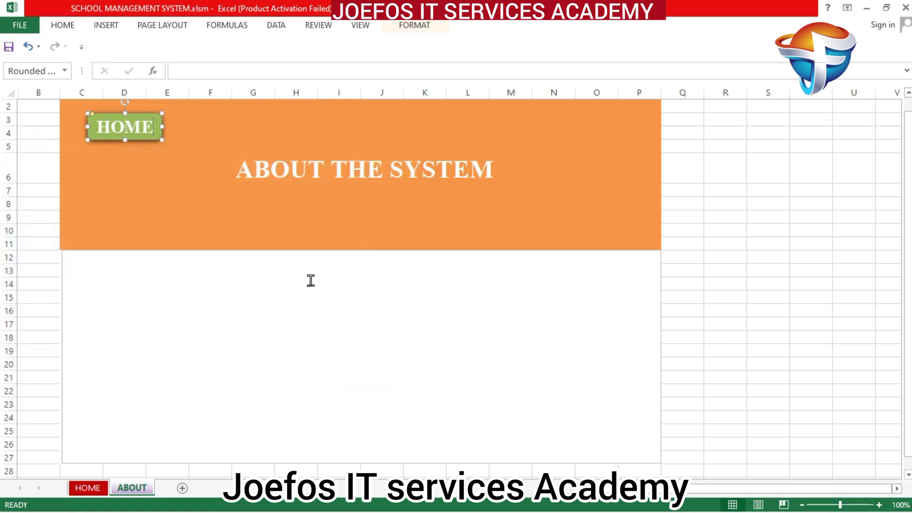
pyautogui.click(325, 221)
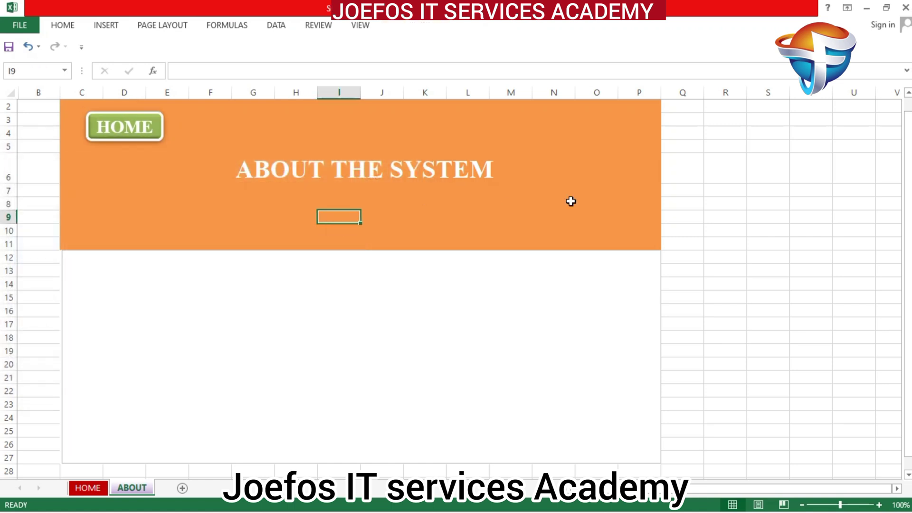
pyautogui.click(143, 140)
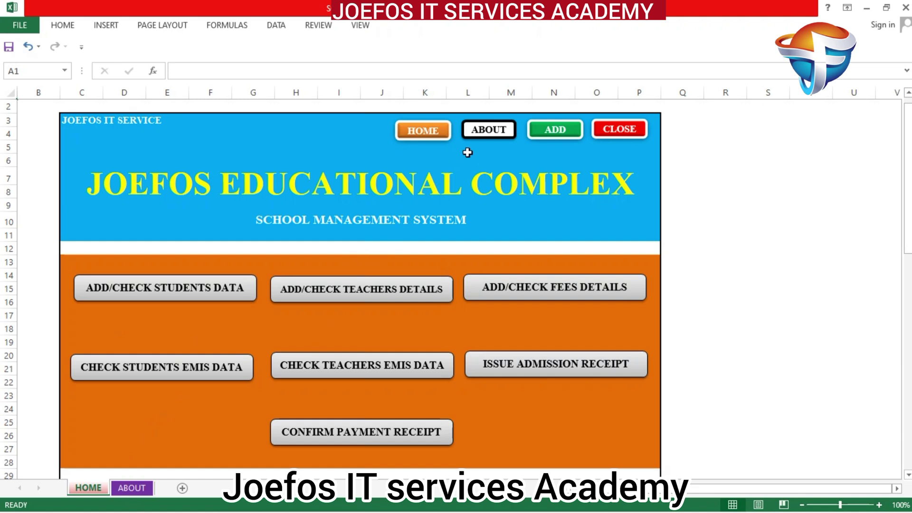
# Hyperlink the HOME dashboard's ABOUT button to the ABOUT sheet, then test it.
pyautogui.keyDown('ctrl'); pyautogui.click(477, 136); pyautogui.keyUp('ctrl')
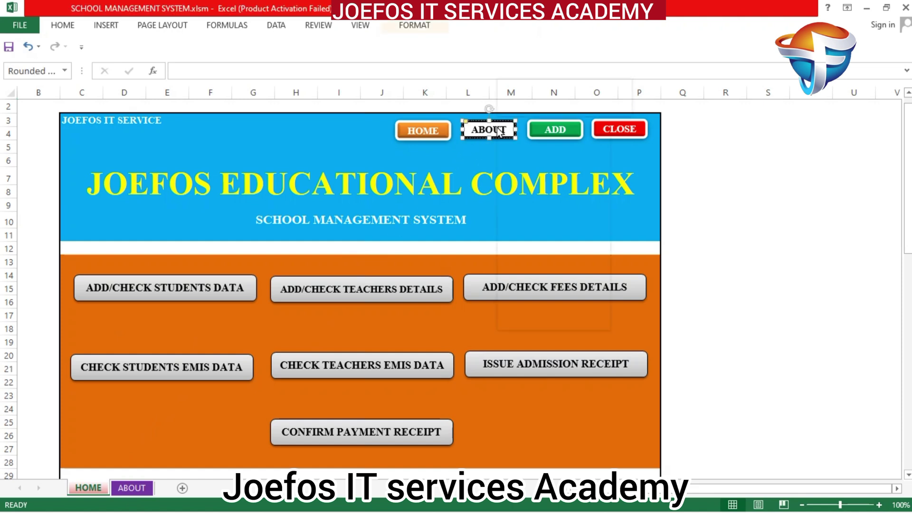
pyautogui.rightClick(497, 127)
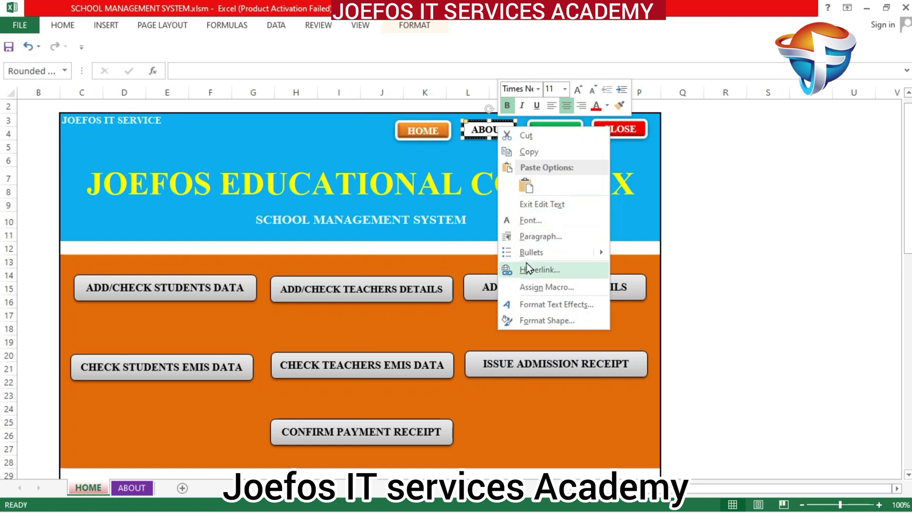
pyautogui.press('Escape')
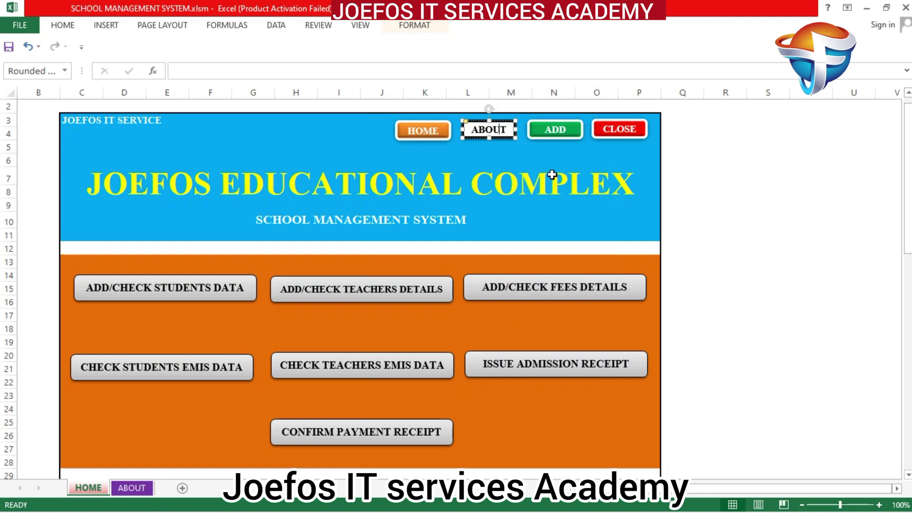
pyautogui.rightClick(496, 133)
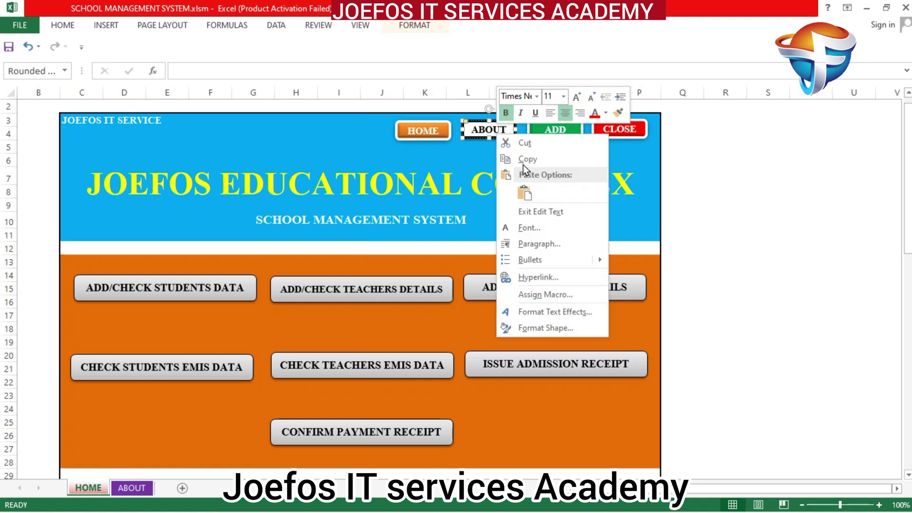
pyautogui.click(540, 277)
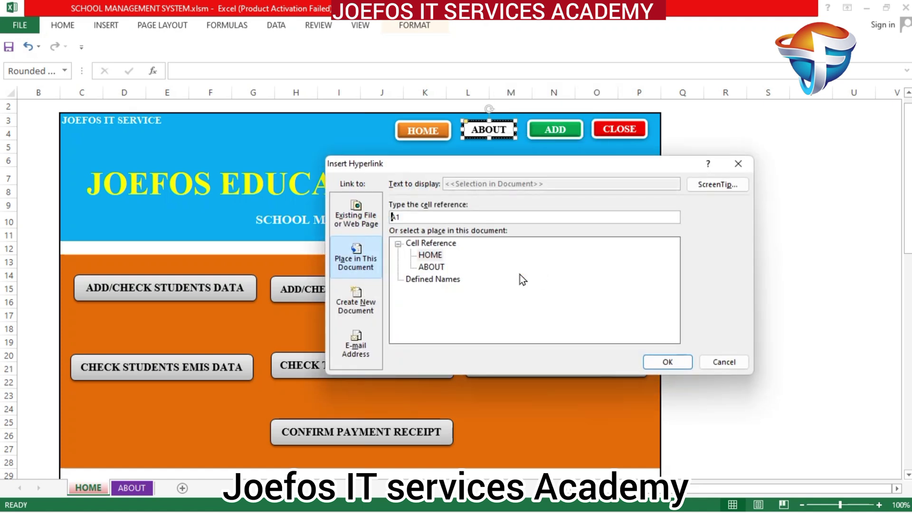
pyautogui.click(431, 268)
pyautogui.click(668, 363)
pyautogui.click(687, 171)
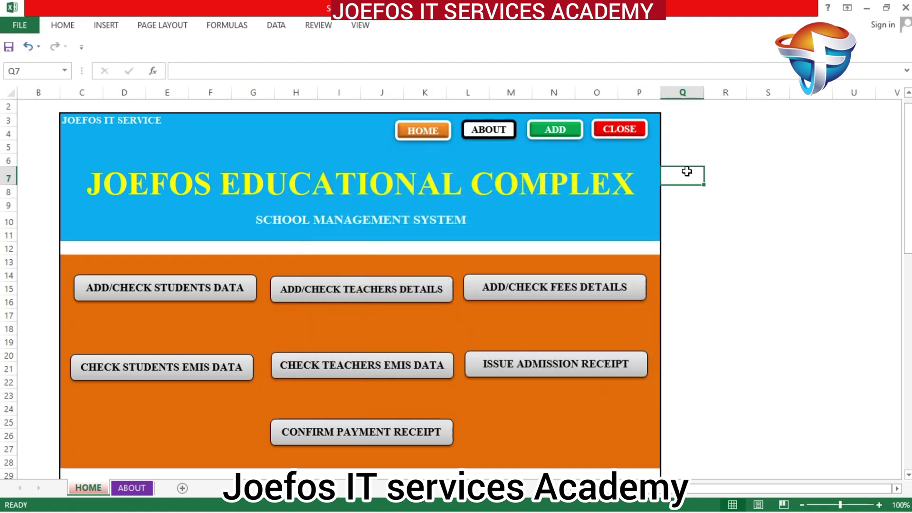
pyautogui.click(490, 131)
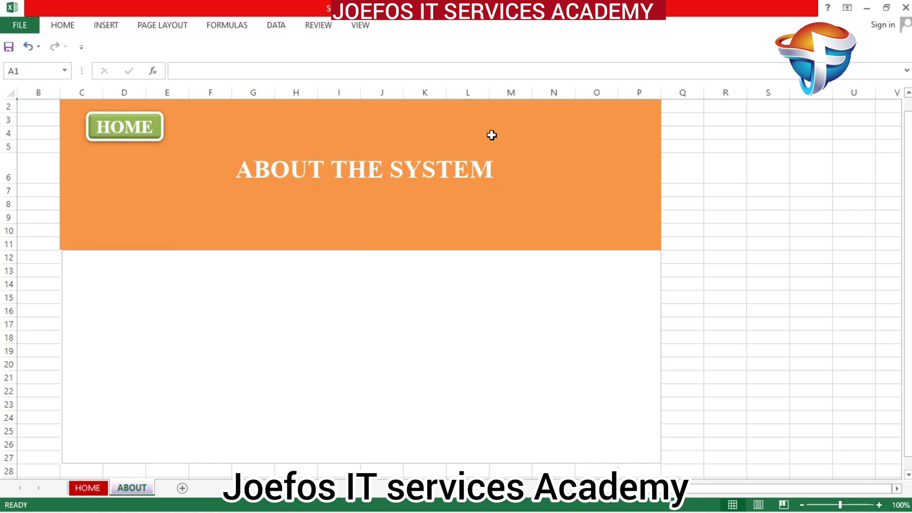
pyautogui.click(133, 130)
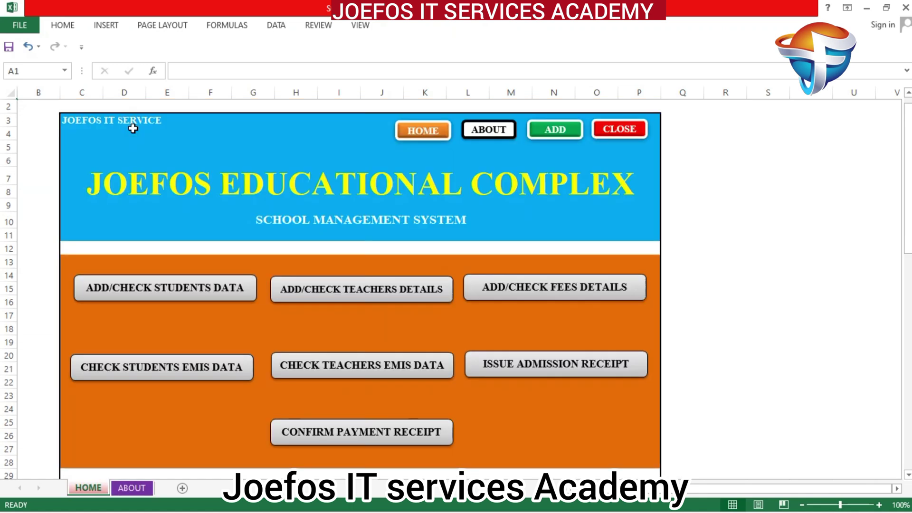
pyautogui.click(473, 134)
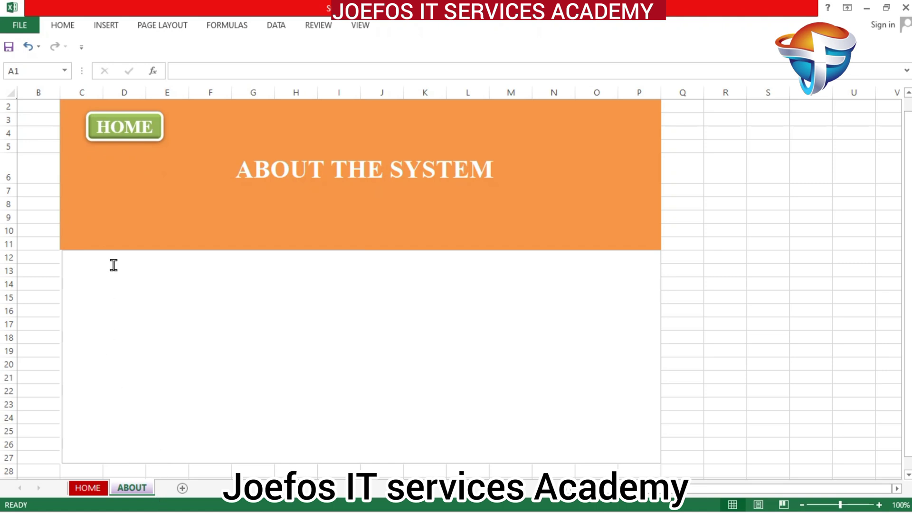
pyautogui.click(128, 135)
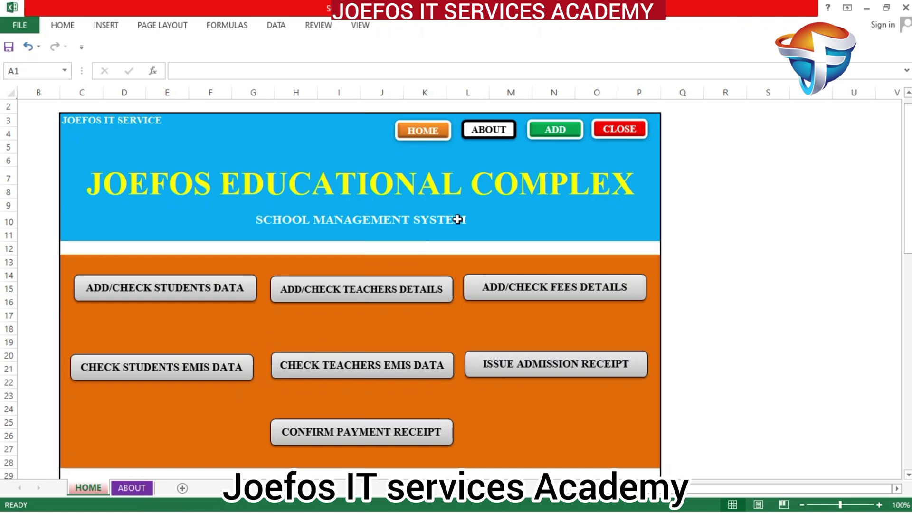
pyautogui.click(500, 131)
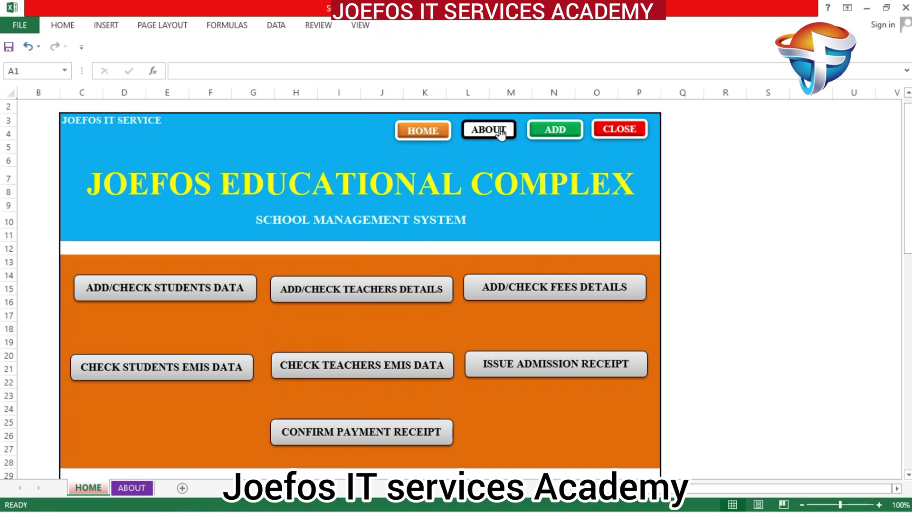